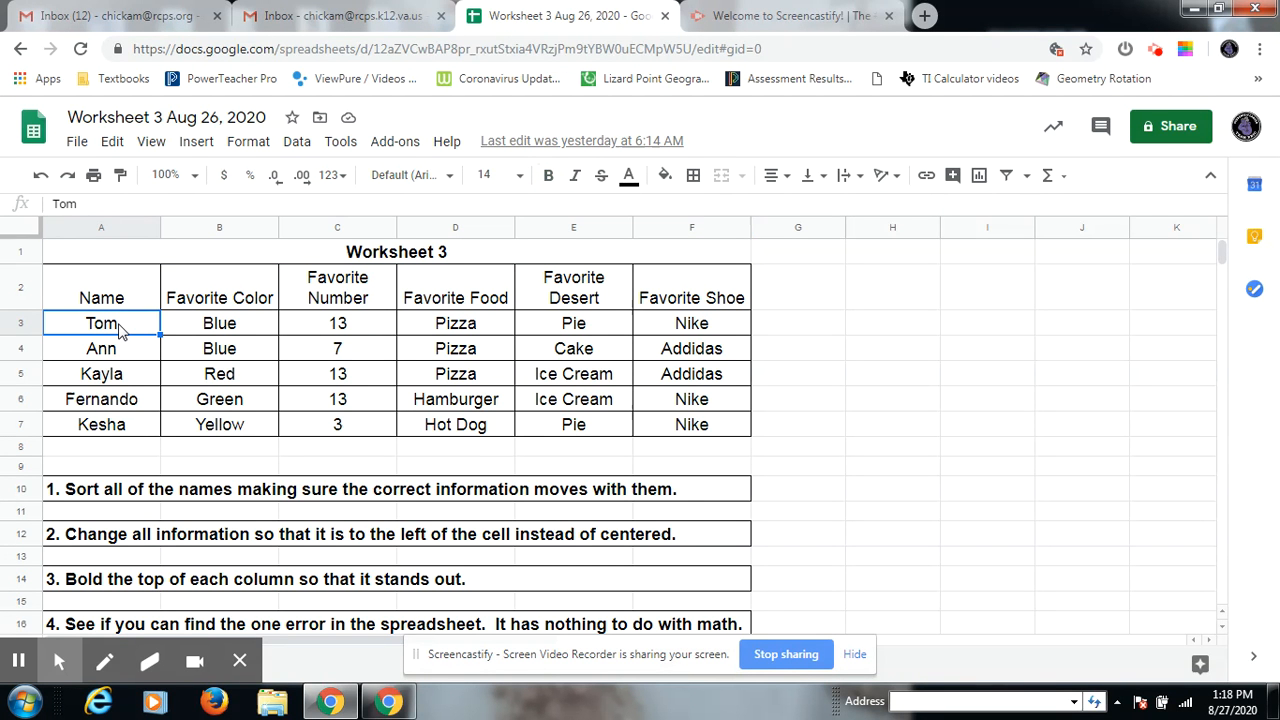
# Sort the data range A3:F7 by column A in A to Z order, without a header row.
pyautogui.click(245, 332)
pyautogui.click(327, 332)
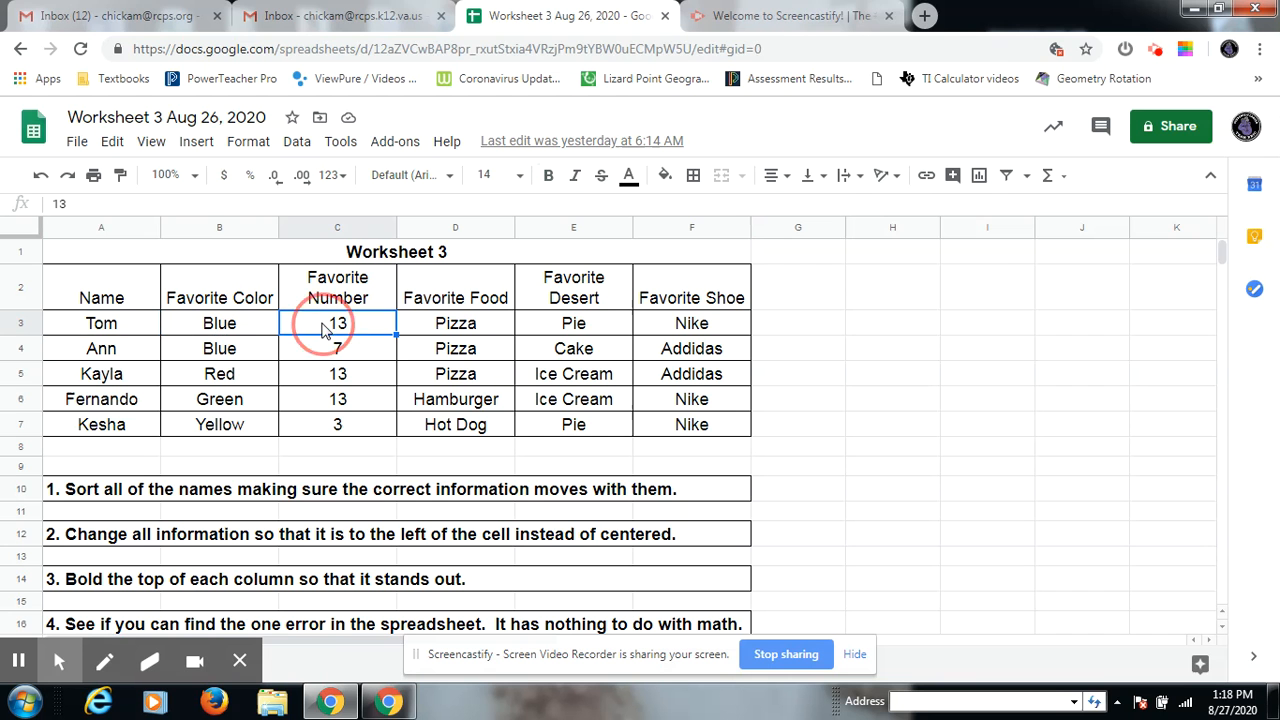
pyautogui.moveTo(115, 326); pyautogui.dragTo(677, 439)
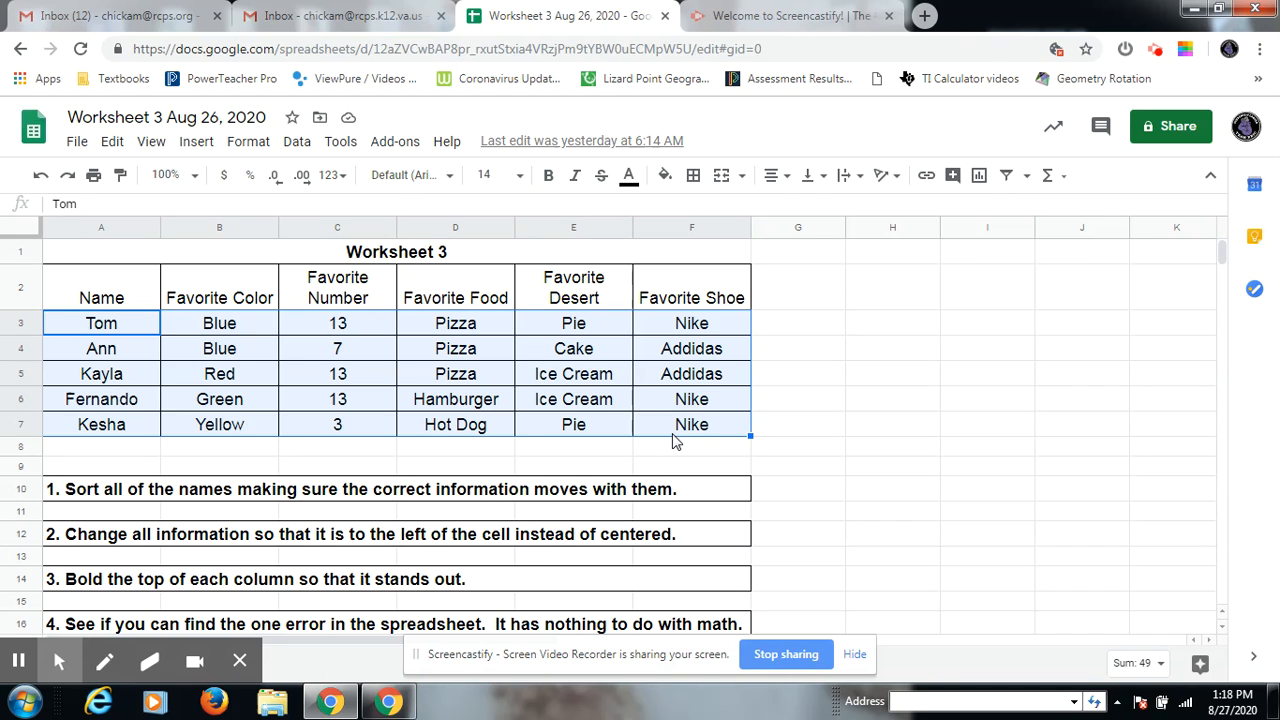
pyautogui.click(297, 145)
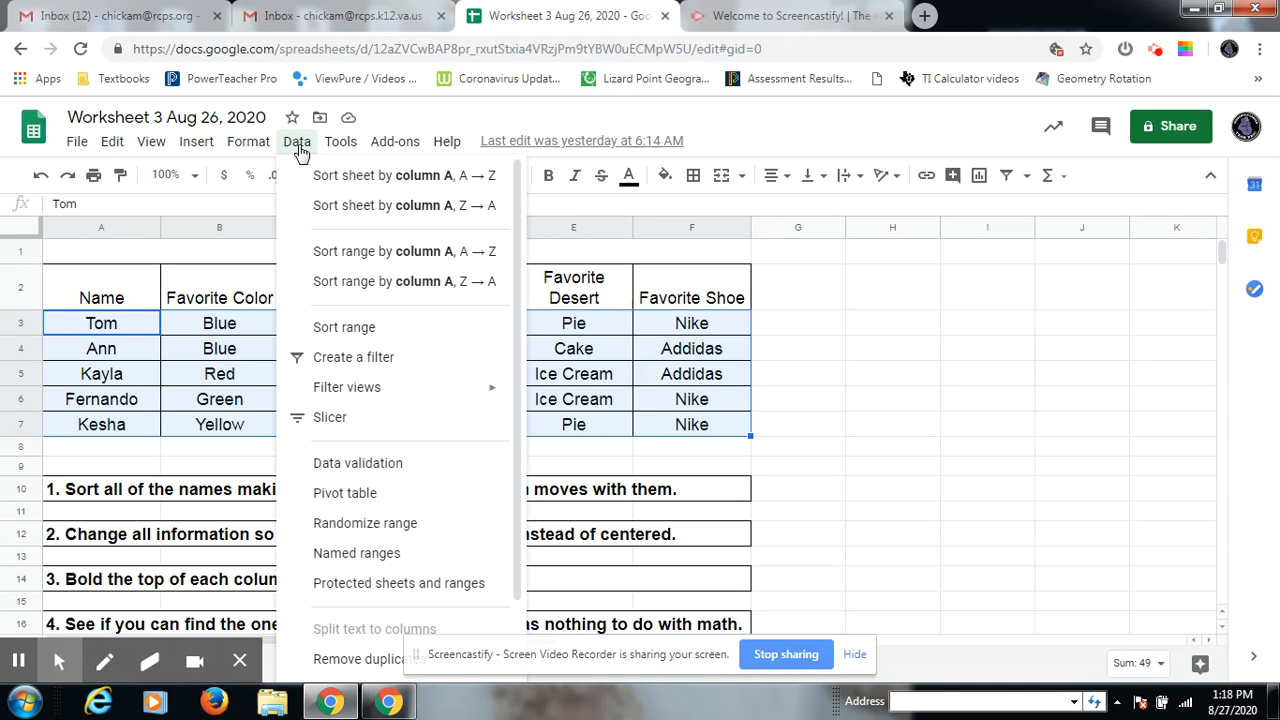
pyautogui.click(341, 328)
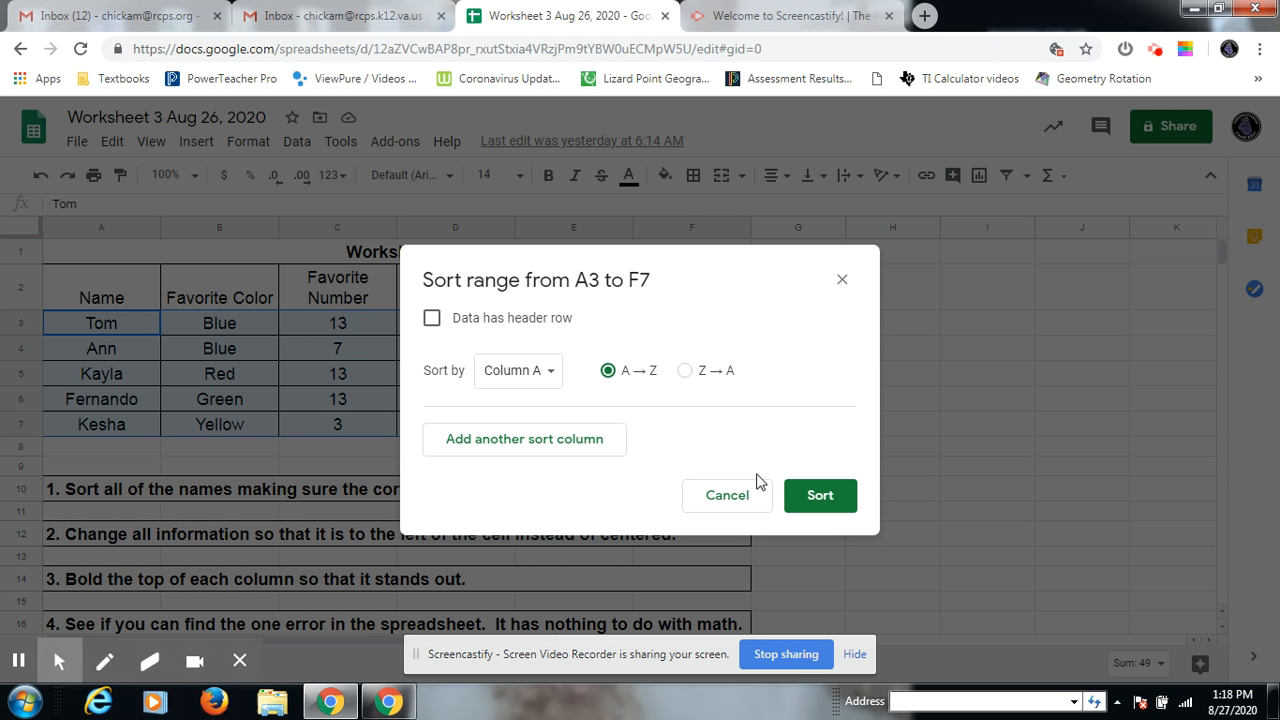
pyautogui.click(815, 497)
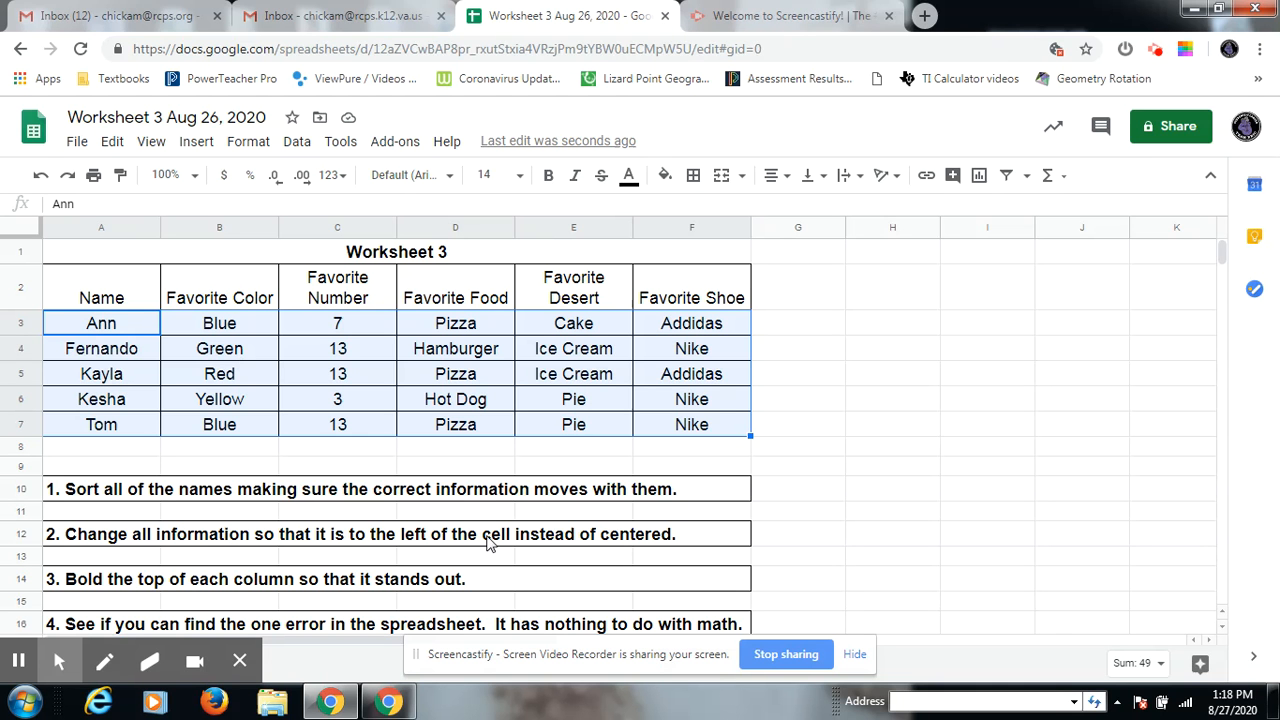
pyautogui.click(334, 330)
pyautogui.click(338, 372)
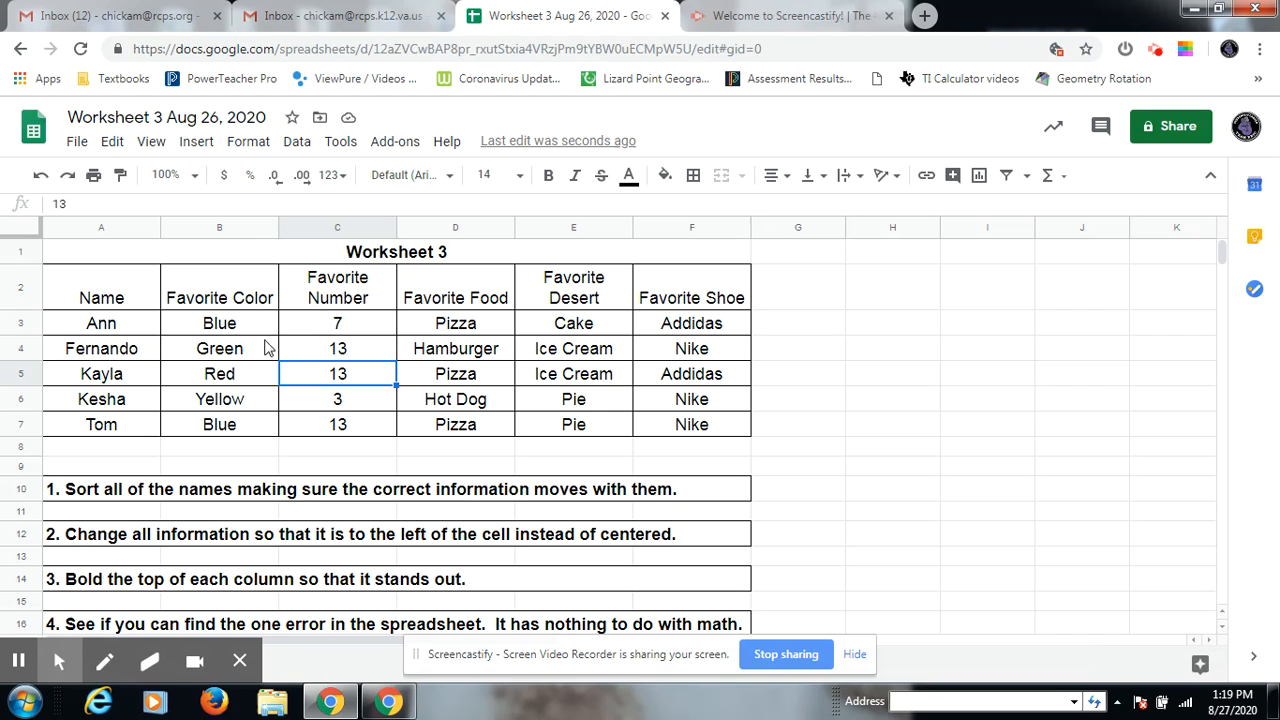
pyautogui.click(250, 330)
pyautogui.click(245, 355)
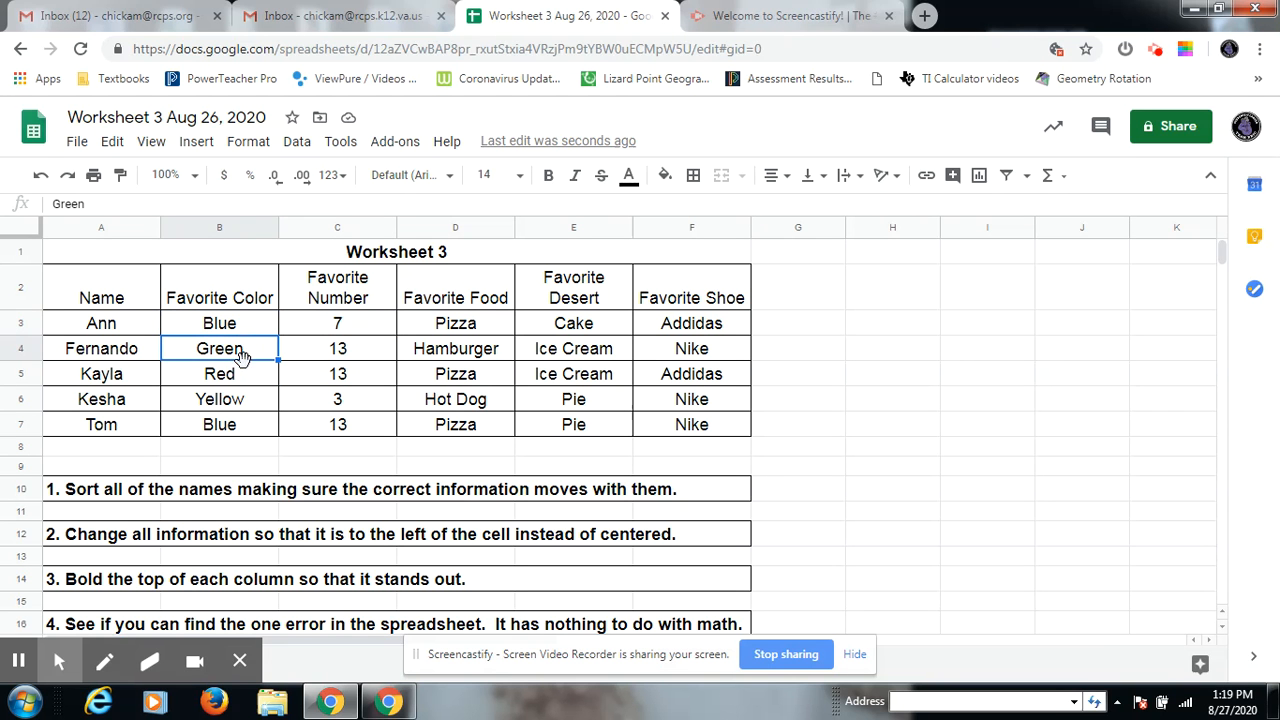
pyautogui.click(123, 328)
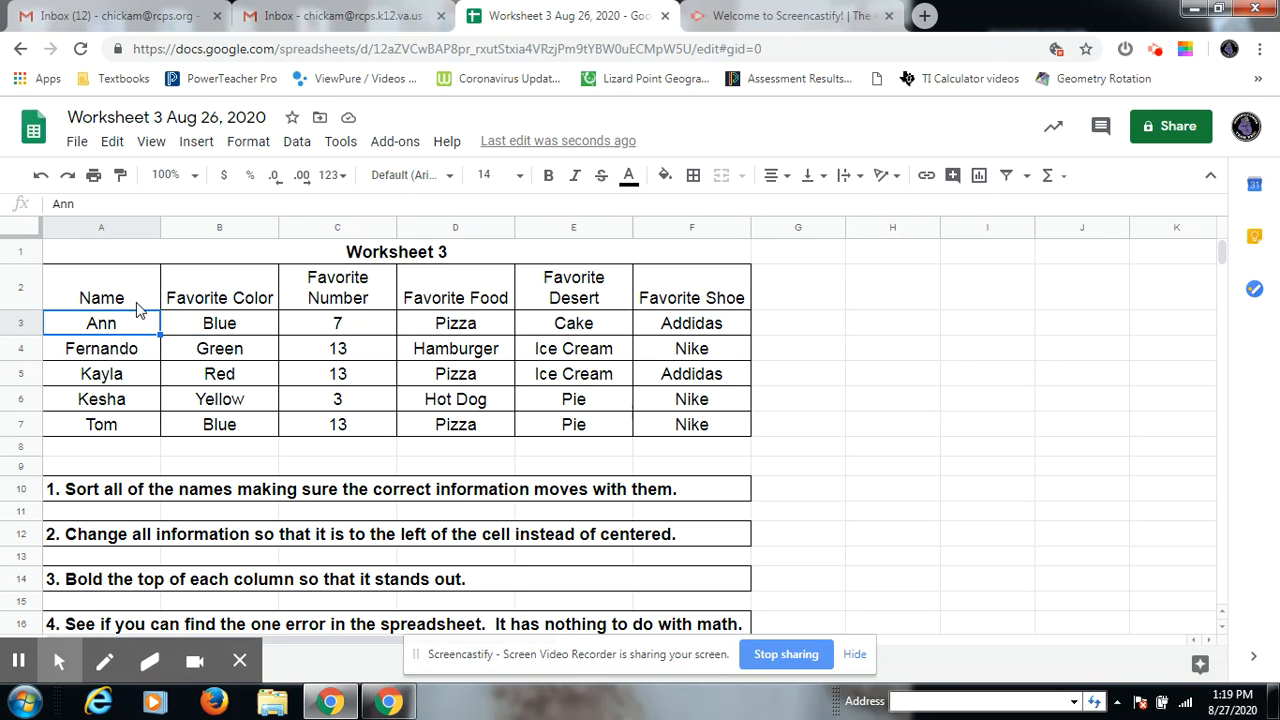
# Left-align the whole table including its column headings, A2:F7.
pyautogui.moveTo(137, 306); pyautogui.dragTo(650, 424)
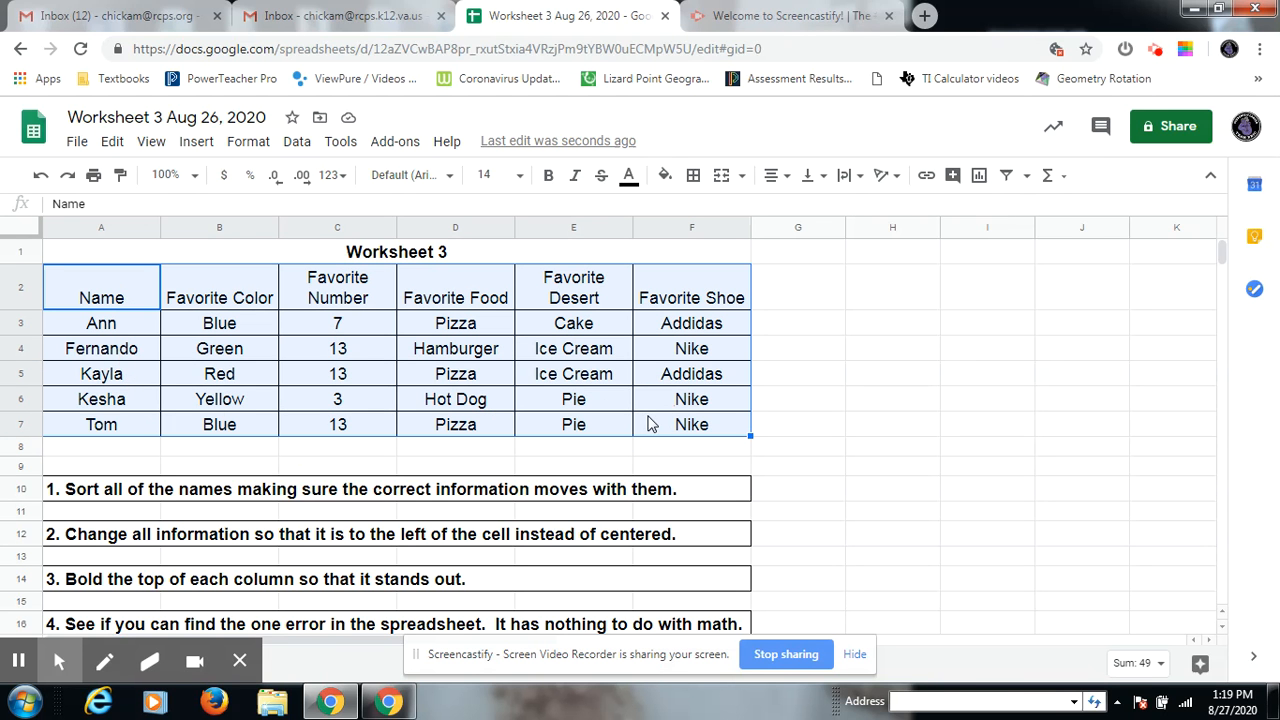
pyautogui.click(786, 185)
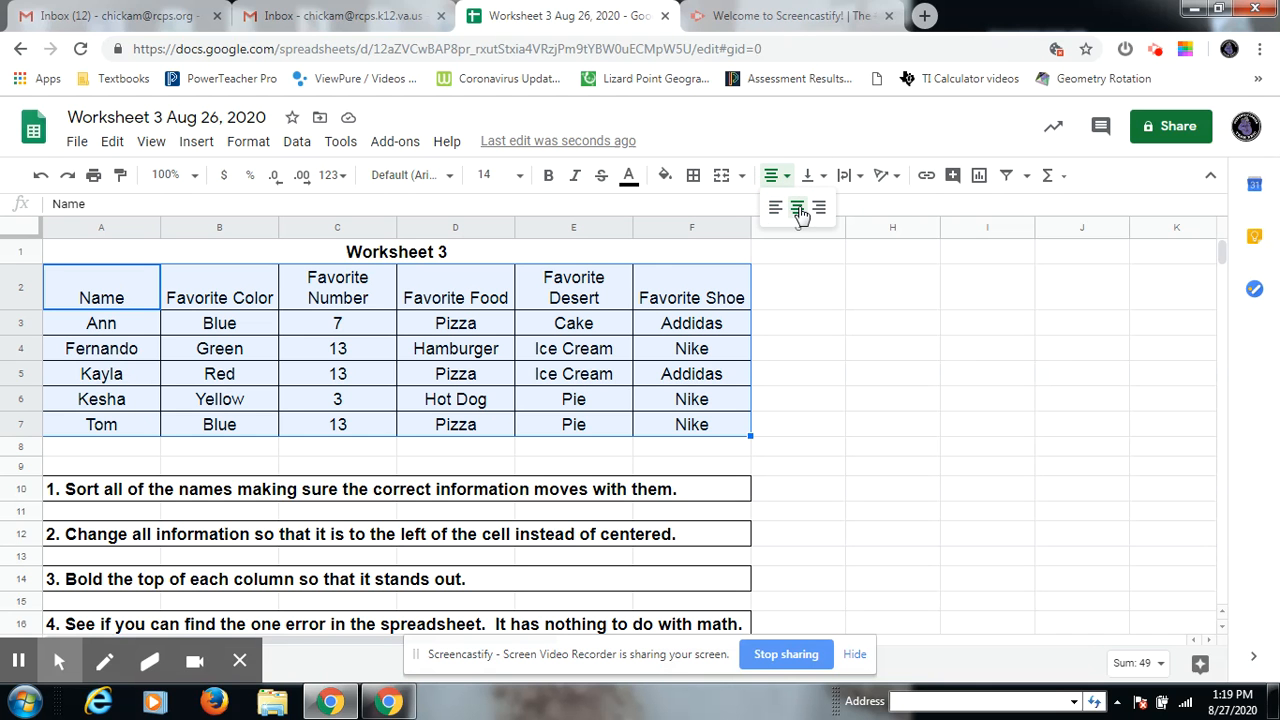
pyautogui.click(773, 210)
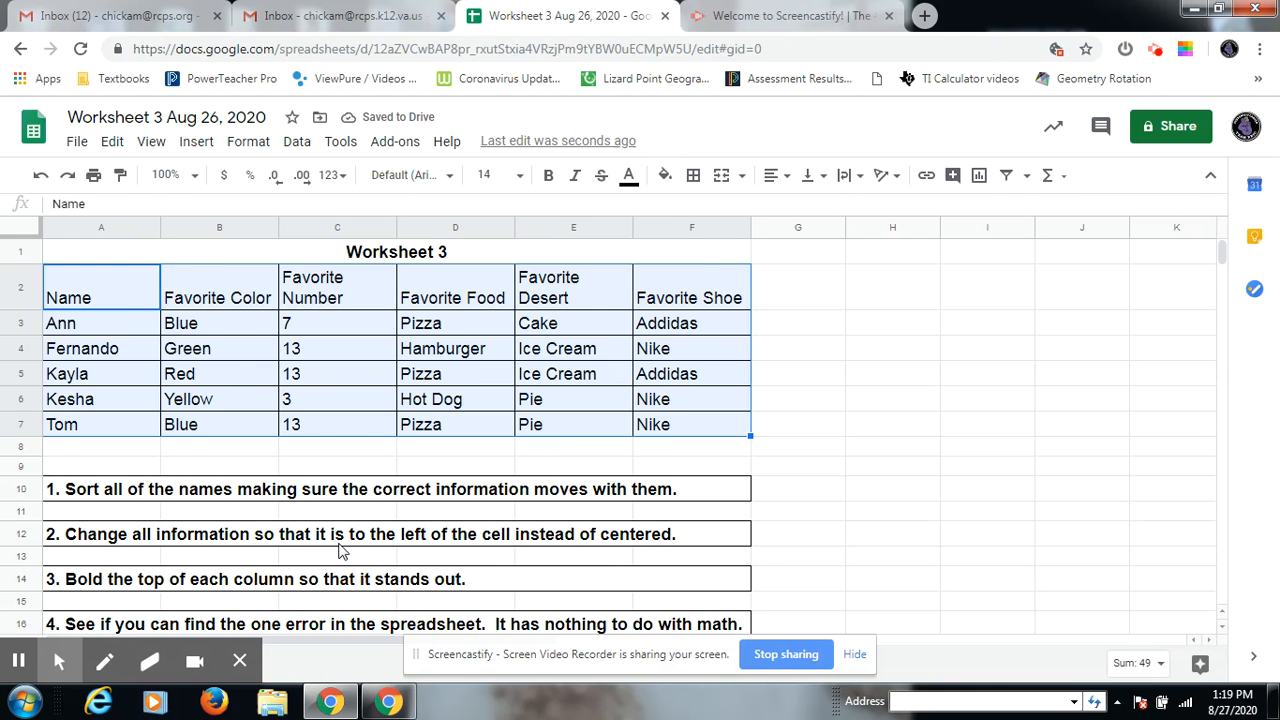
# Bold the column headings in A2:F2, as instruction 3 below the table asks.
pyautogui.scroll(-1, 340, 552)
pyautogui.click(244, 513)
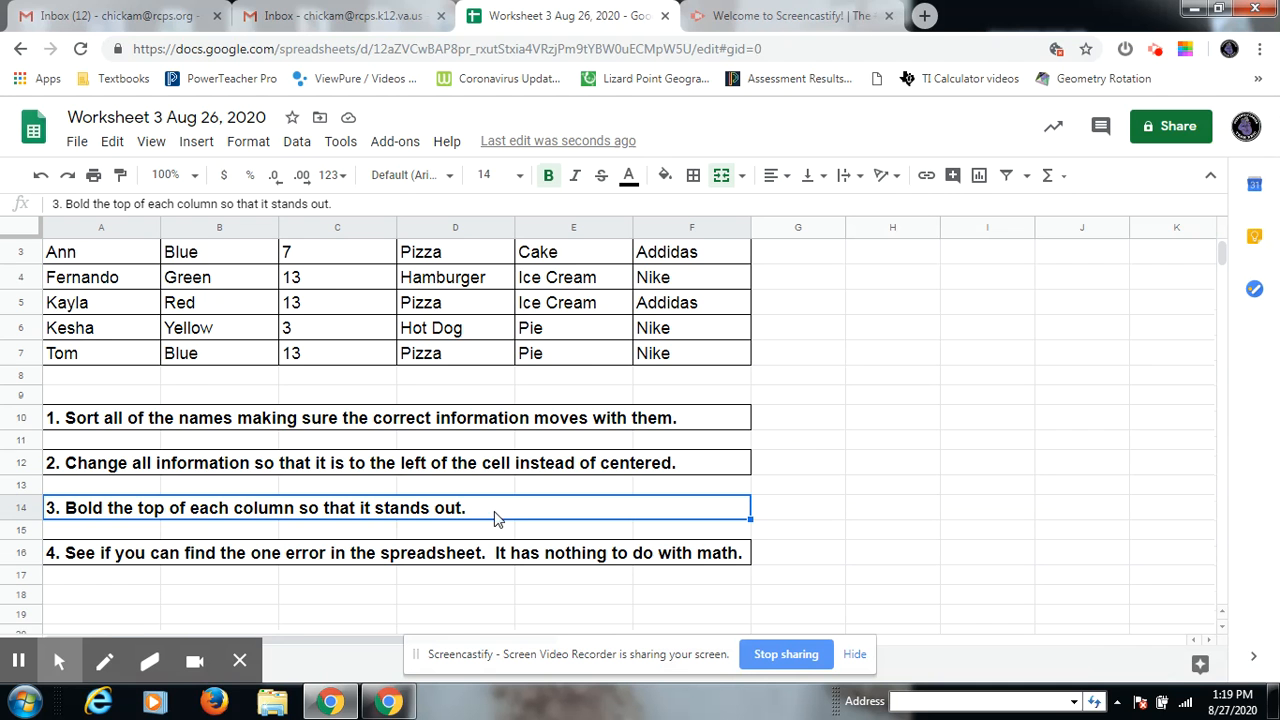
pyautogui.scroll(1, 530, 516)
pyautogui.moveTo(106, 289); pyautogui.dragTo(678, 292)
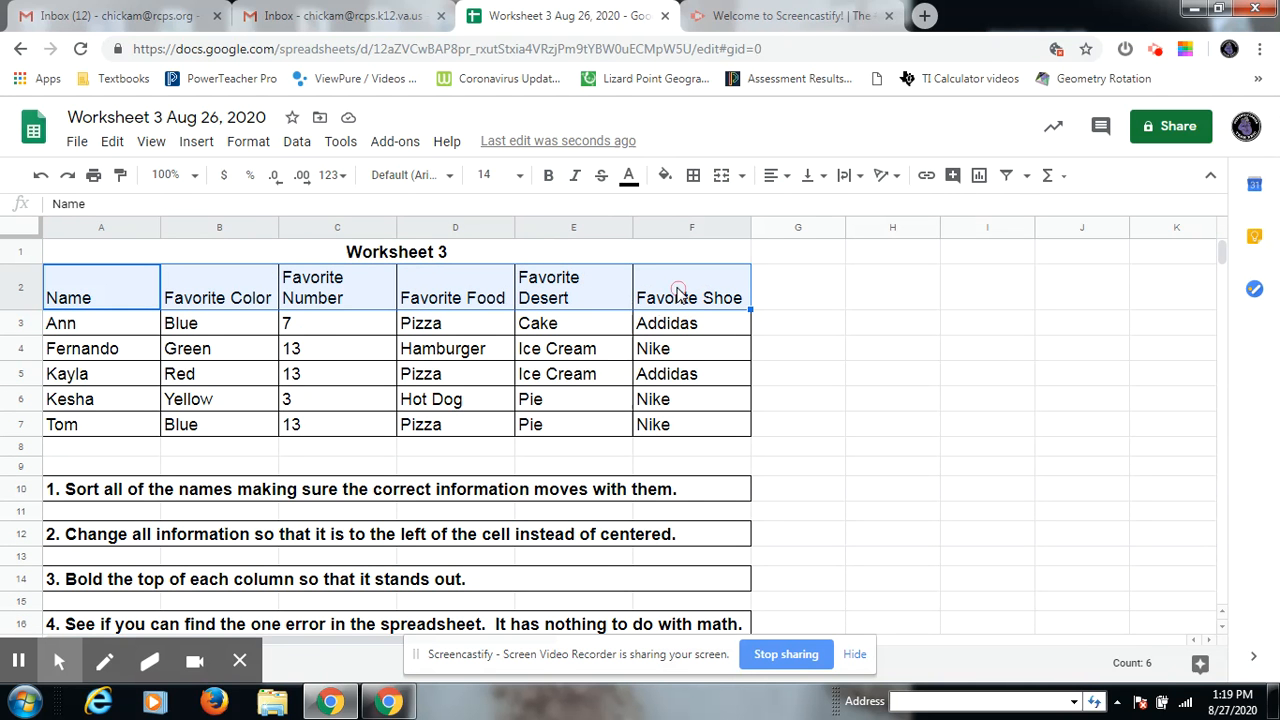
pyautogui.click(549, 178)
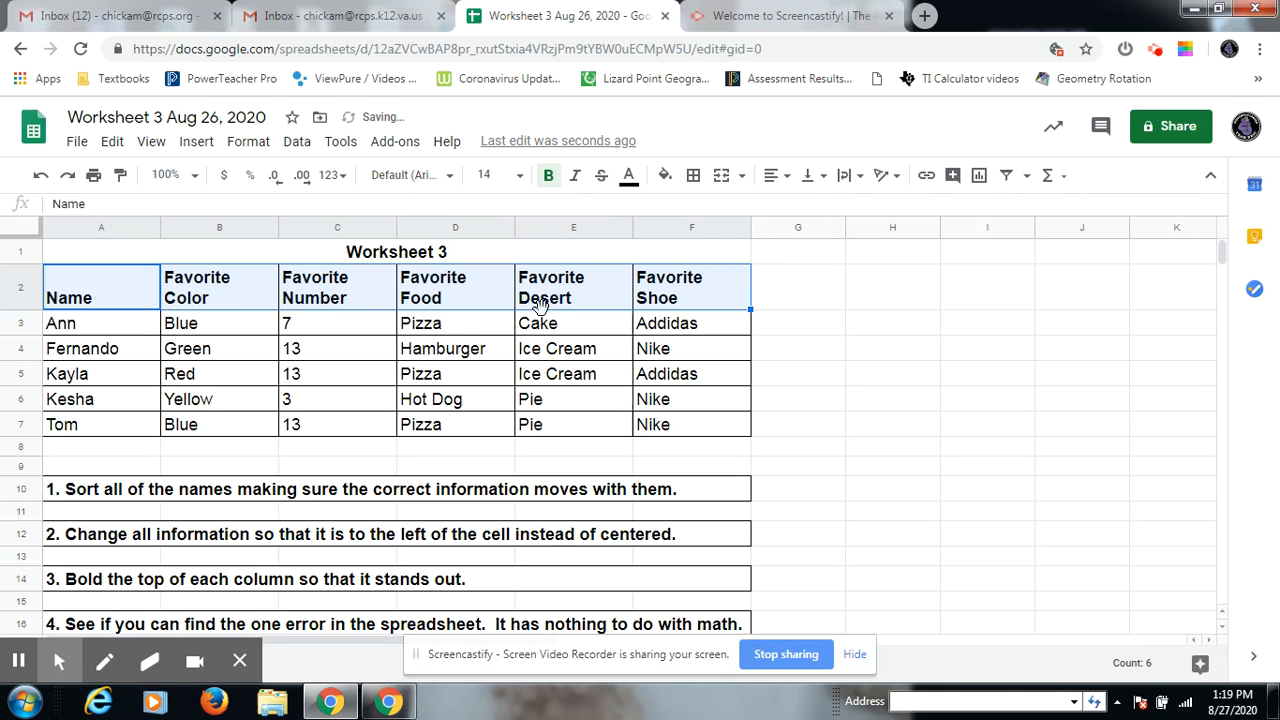
# Read instruction 4 and inspect the "Favorite Desert" heading in E2 for a spelling error.
pyautogui.scroll(-1, 484, 475)
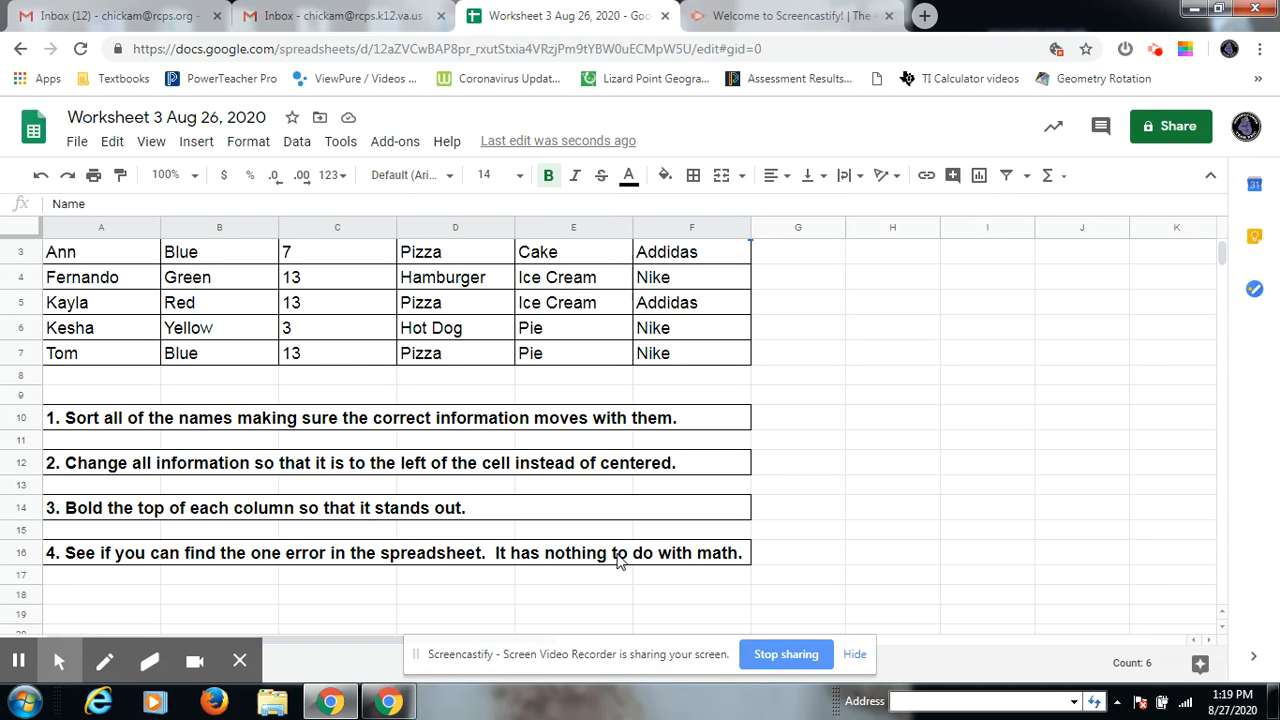
pyautogui.scroll(1, 618, 560)
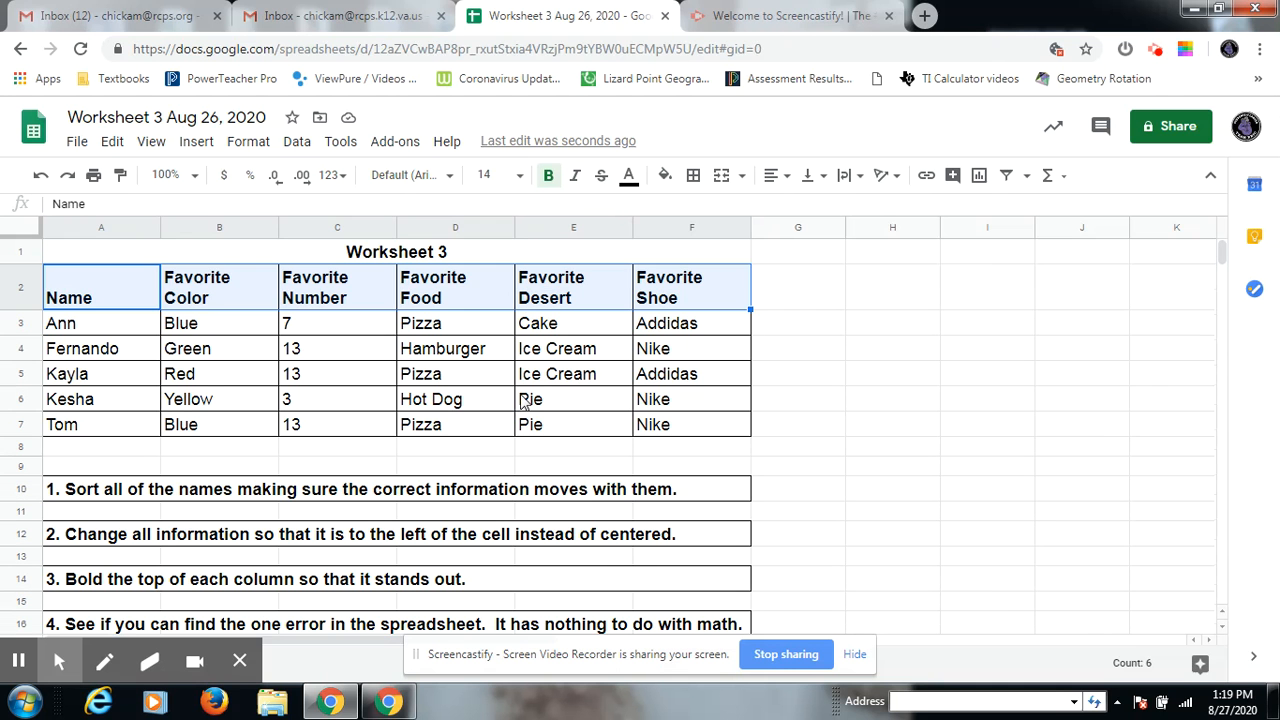
pyautogui.click(556, 305)
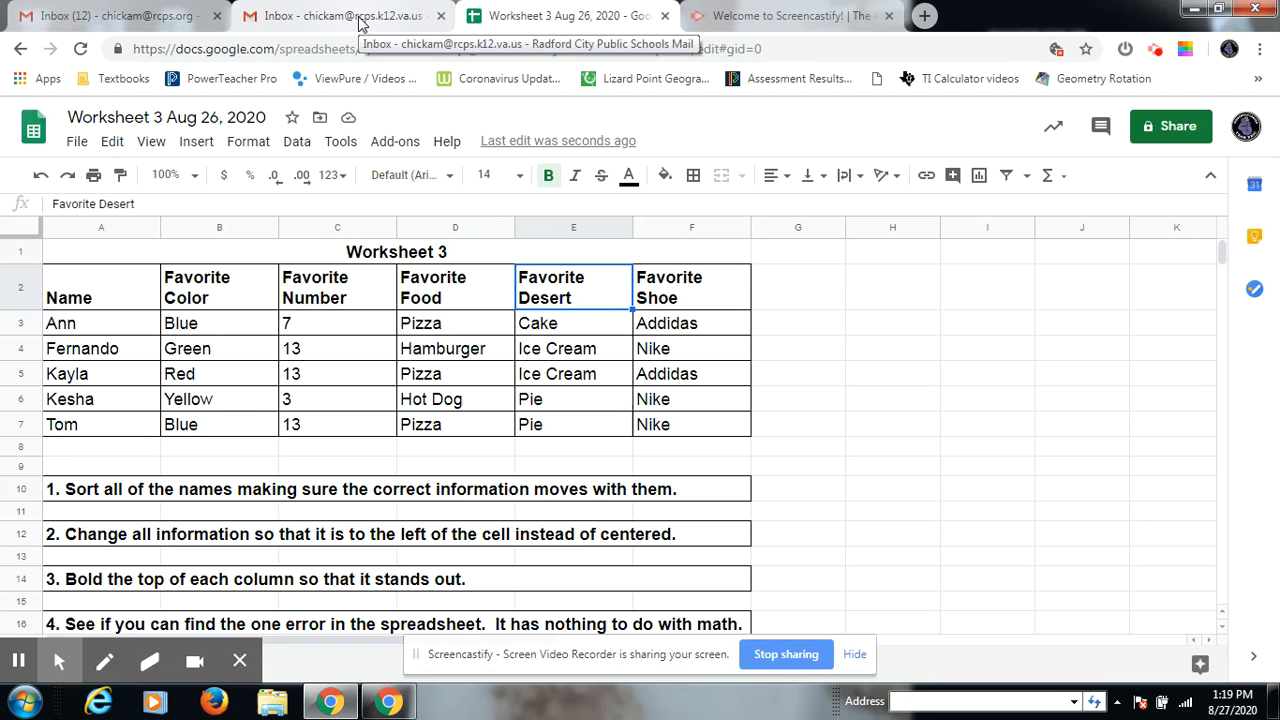
# Switch to Gmail, launch Google Sheets from there and open the spreadsheet "Worksheet 6 Aug 26, 2020".
pyautogui.click(165, 18)
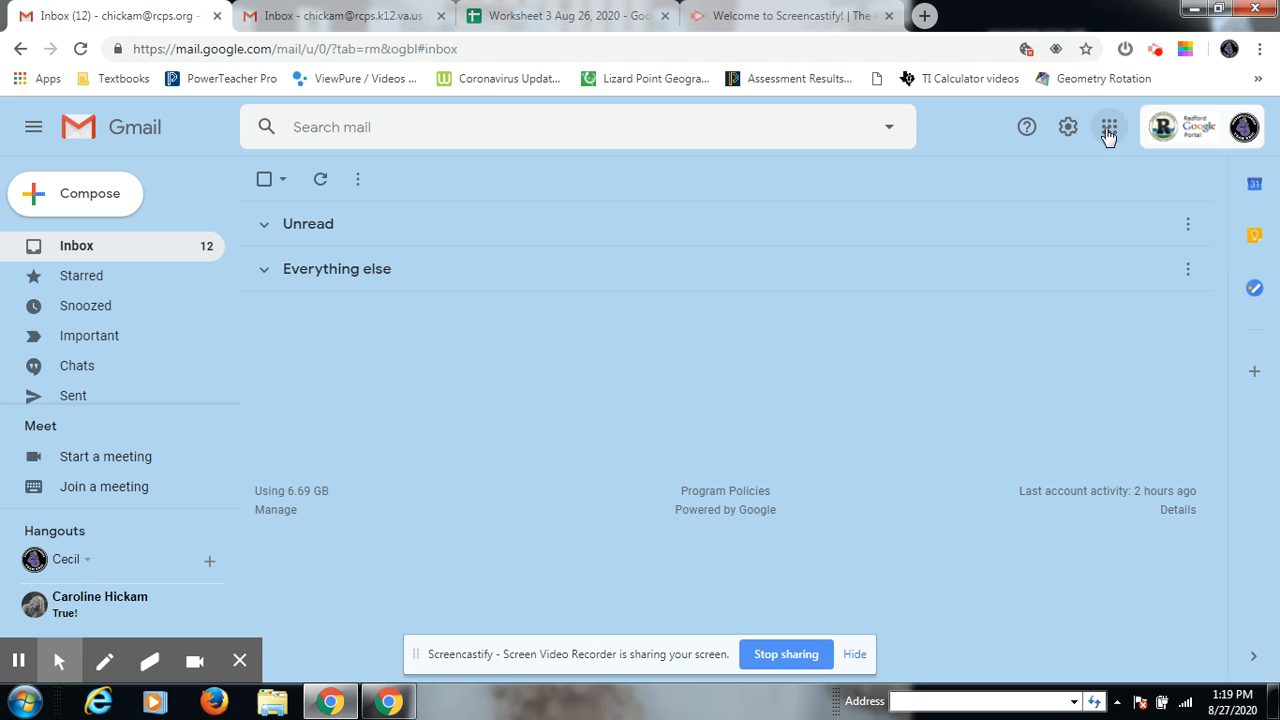
pyautogui.click(1109, 127)
pyautogui.click(1040, 390)
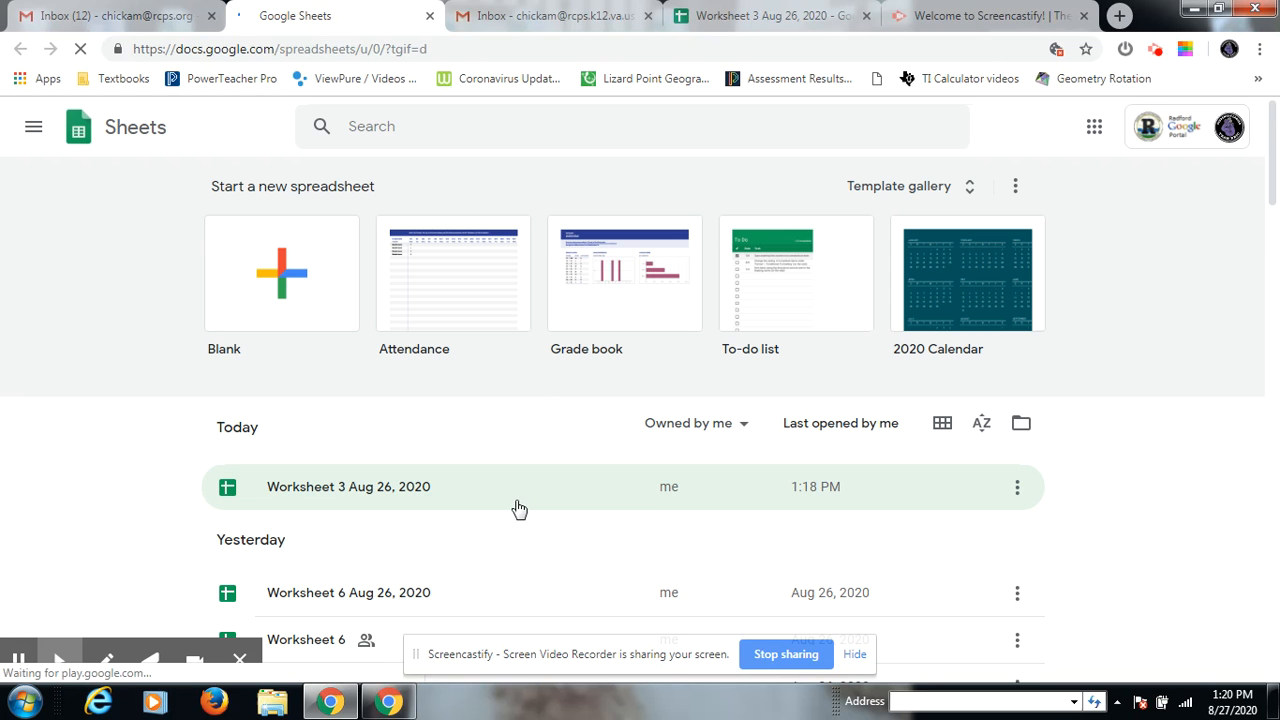
pyautogui.scroll(-1, 460, 525)
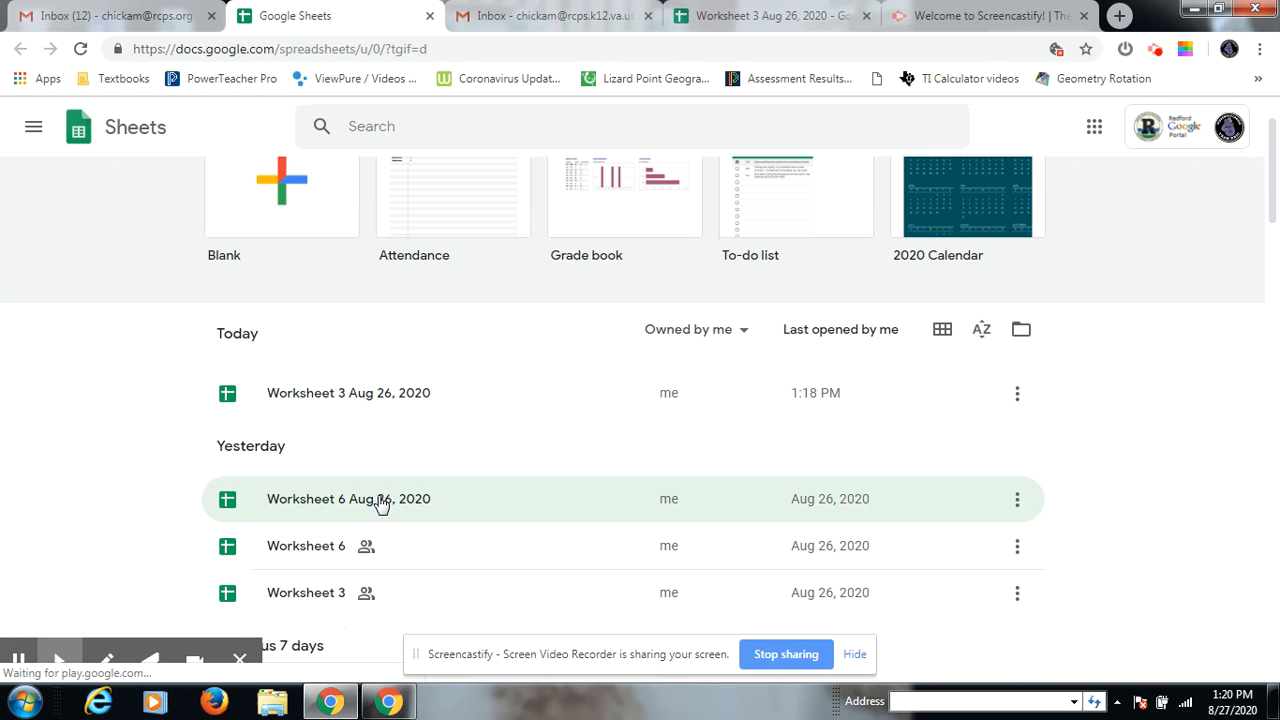
pyautogui.click(381, 504)
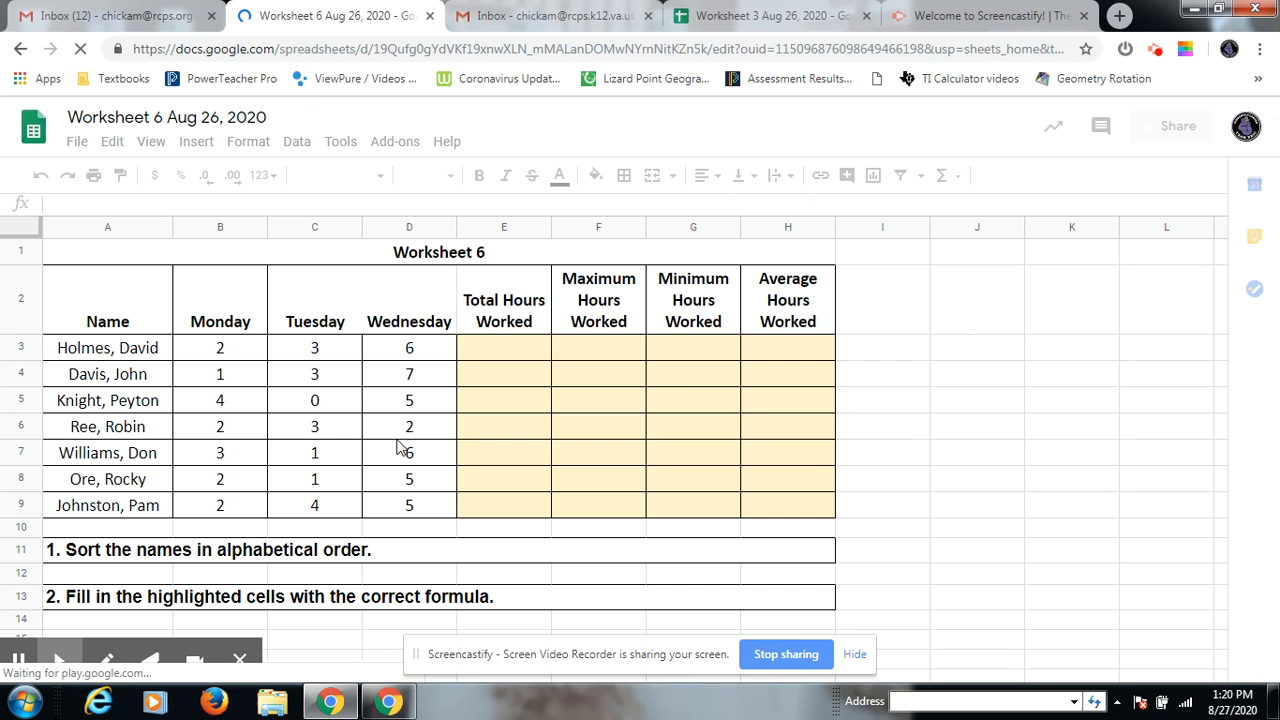
# Sort the names with their daily hours, A3:D9, by column A in A to Z order.
pyautogui.scroll(-2, 381, 504)
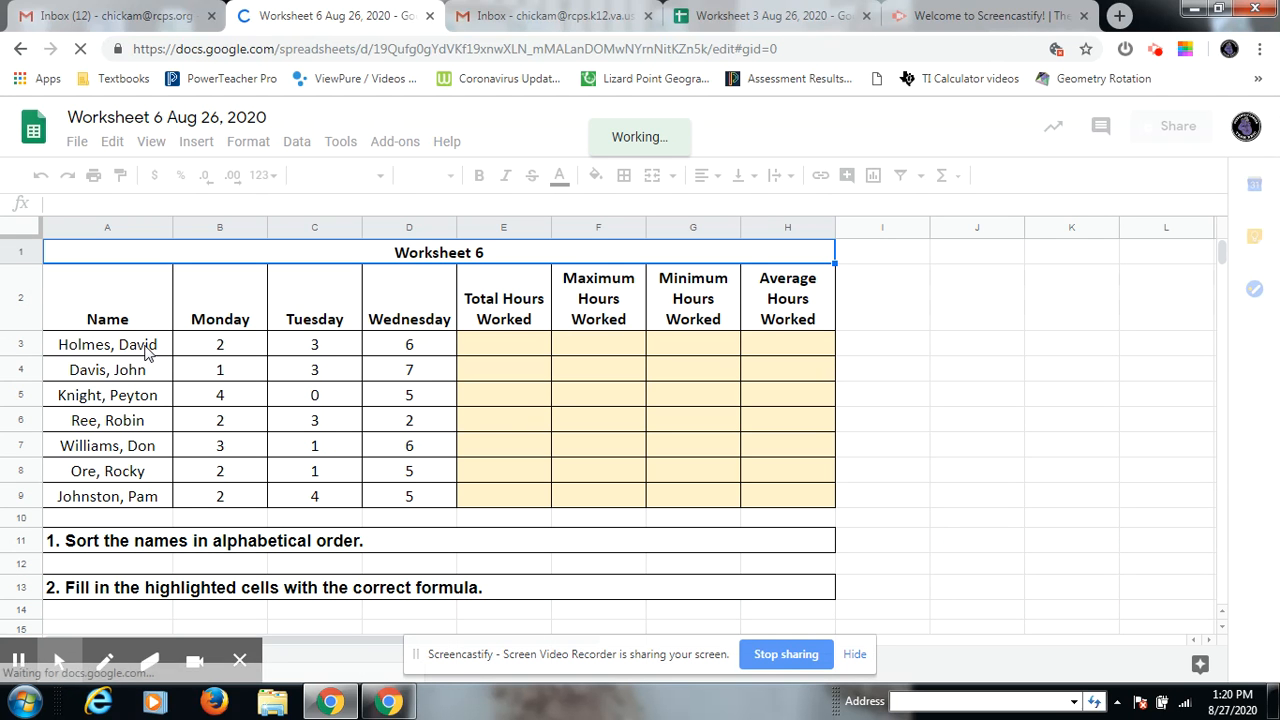
pyautogui.moveTo(145, 352); pyautogui.dragTo(410, 505)
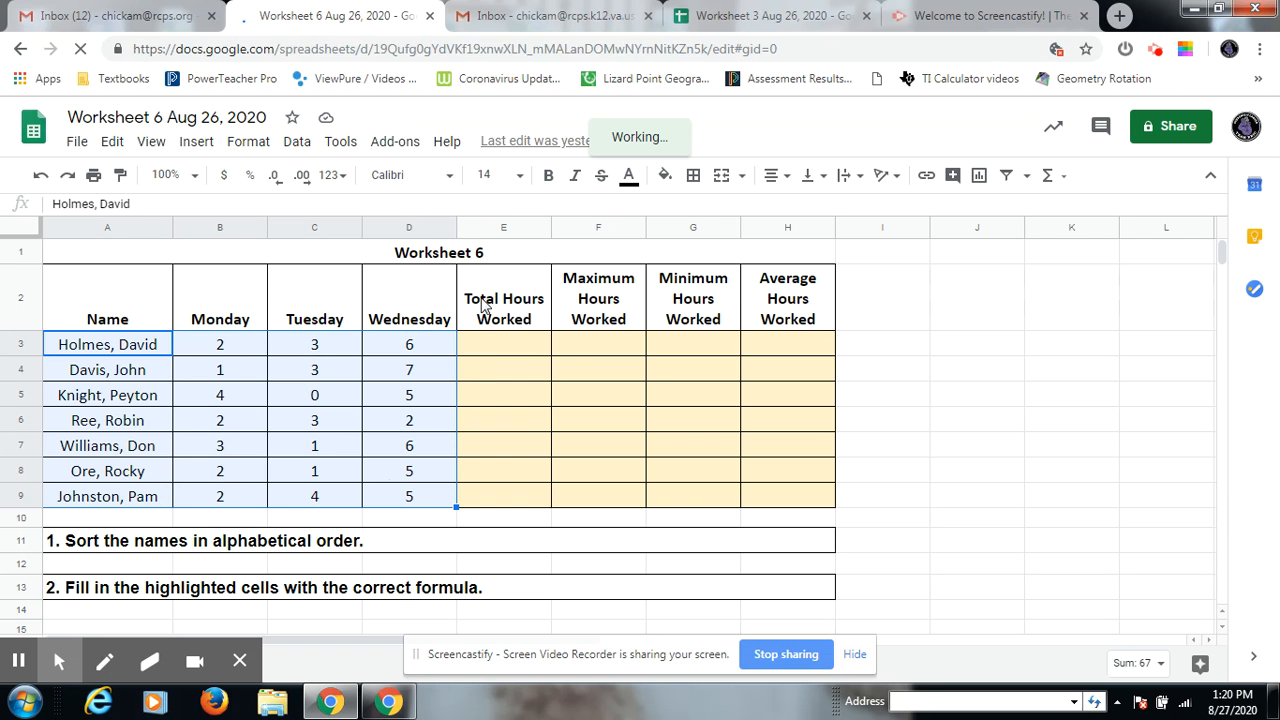
pyautogui.click(296, 142)
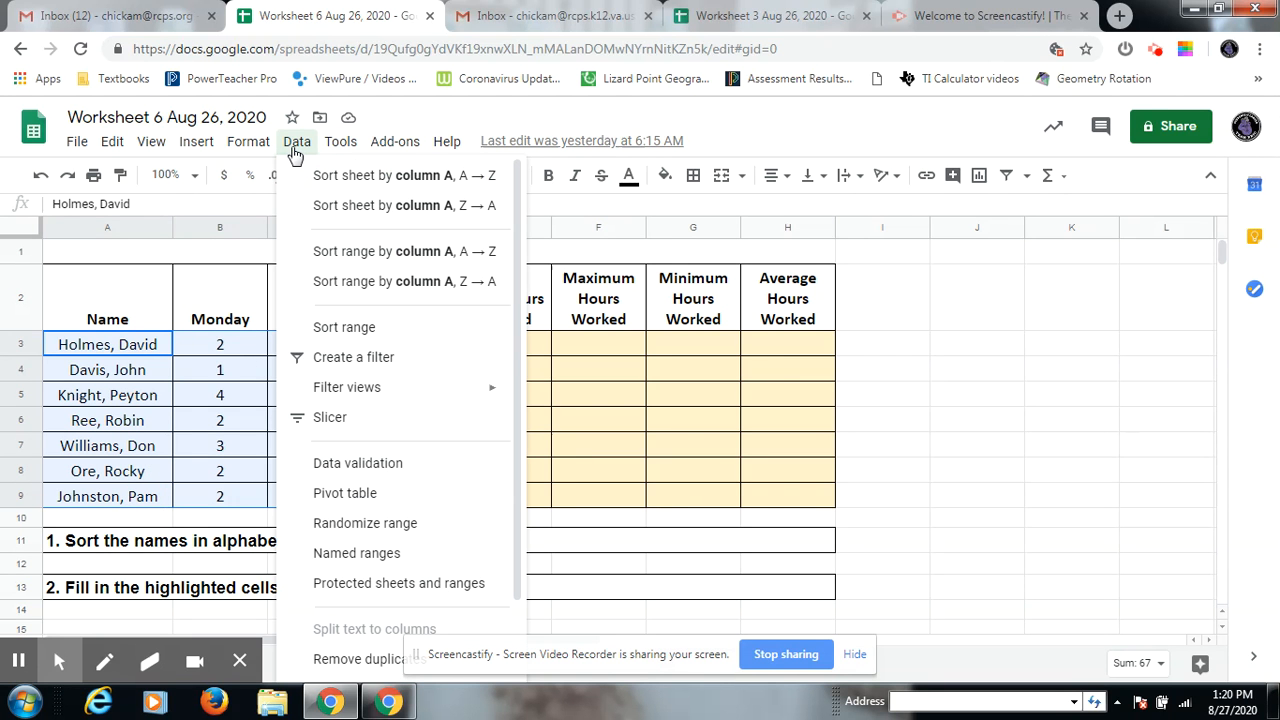
pyautogui.click(341, 333)
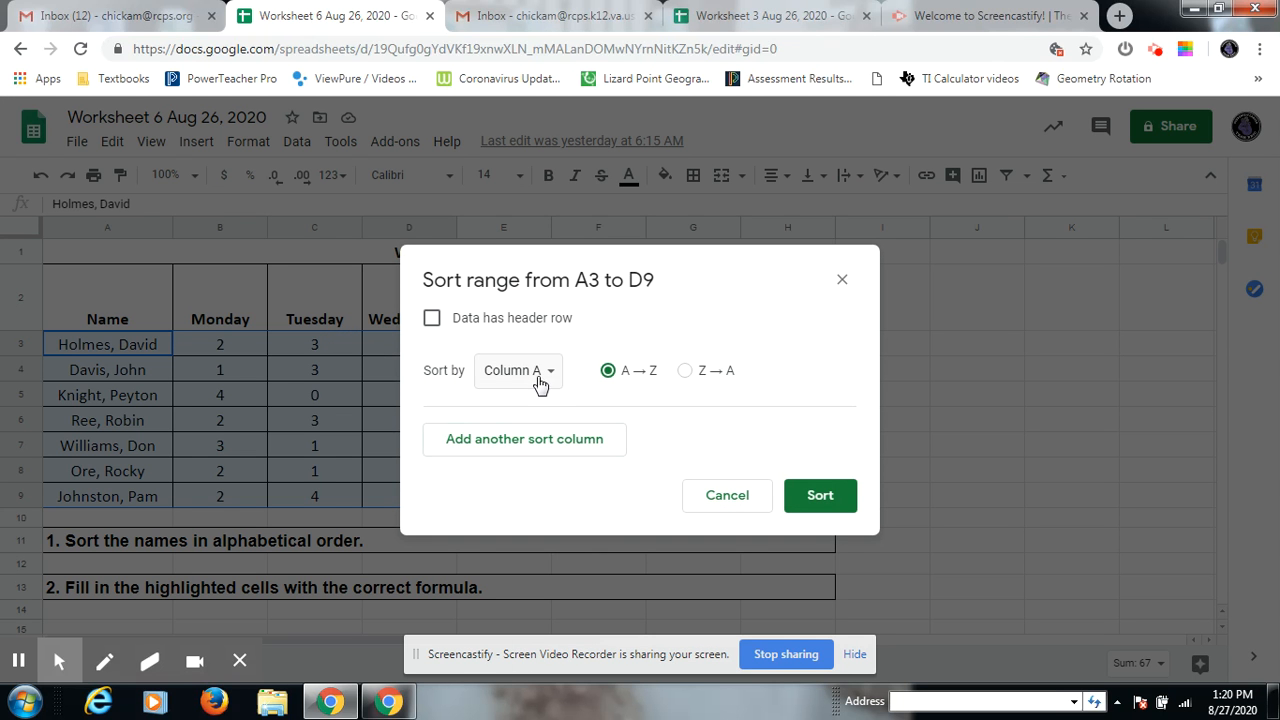
pyautogui.click(820, 497)
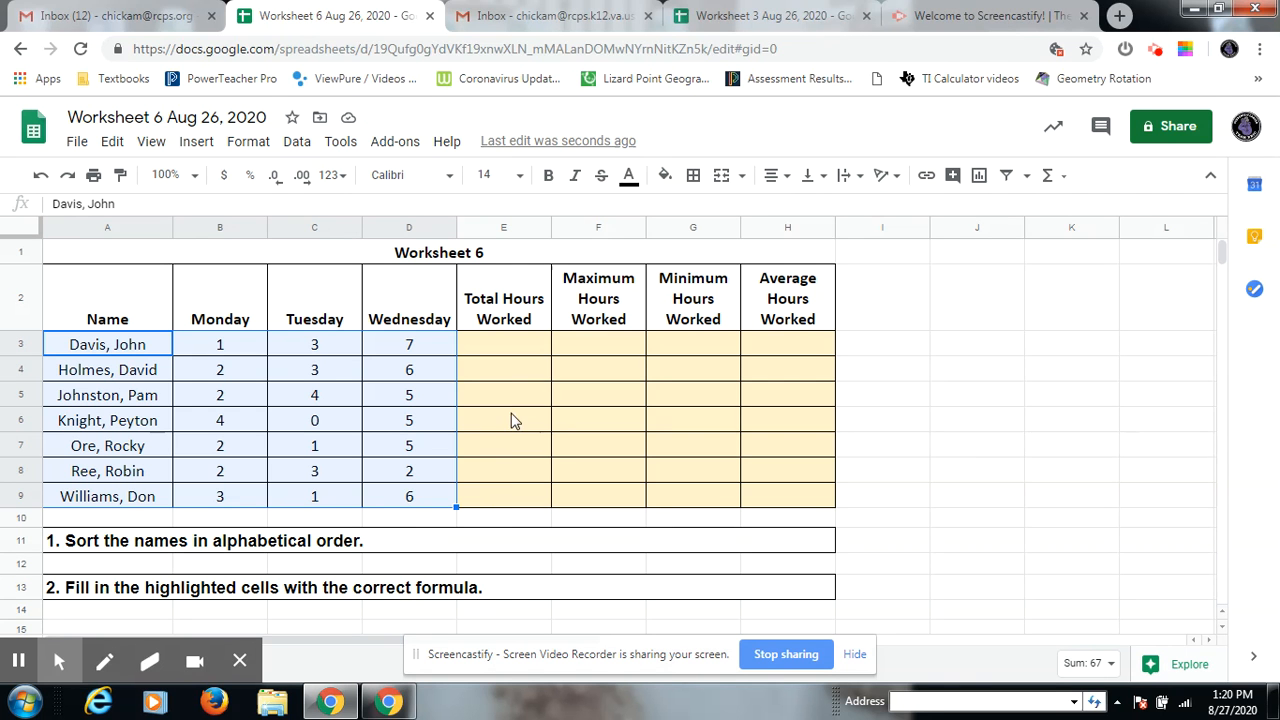
# Enter the formula =B3+C3+D3 in E3 to total the first employee's hours worked.
pyautogui.click(505, 352)
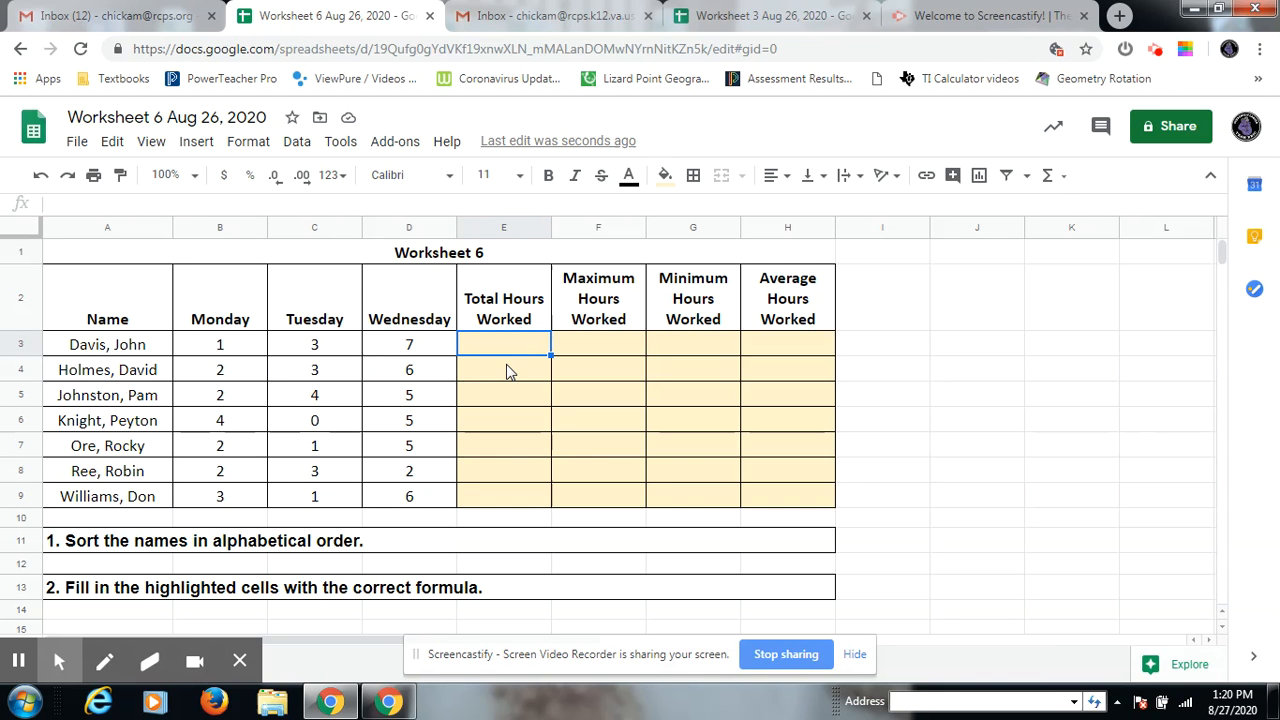
pyautogui.write('=')
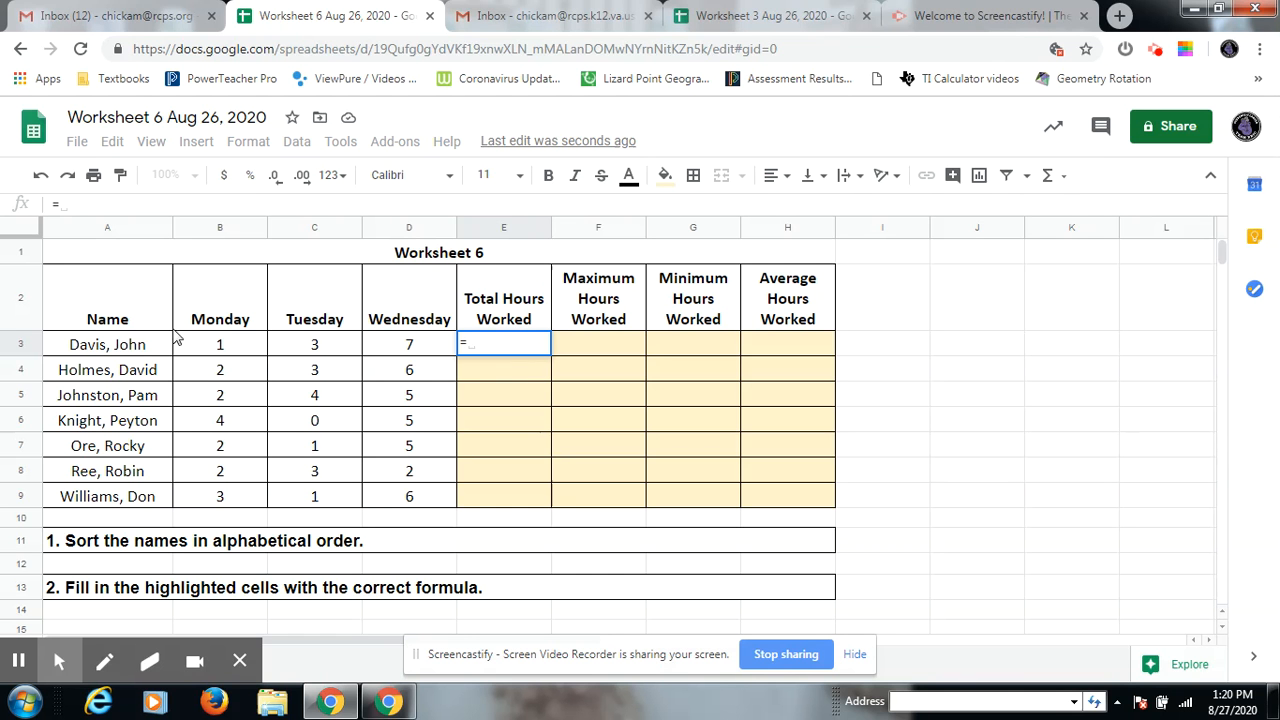
pyautogui.click(241, 349)
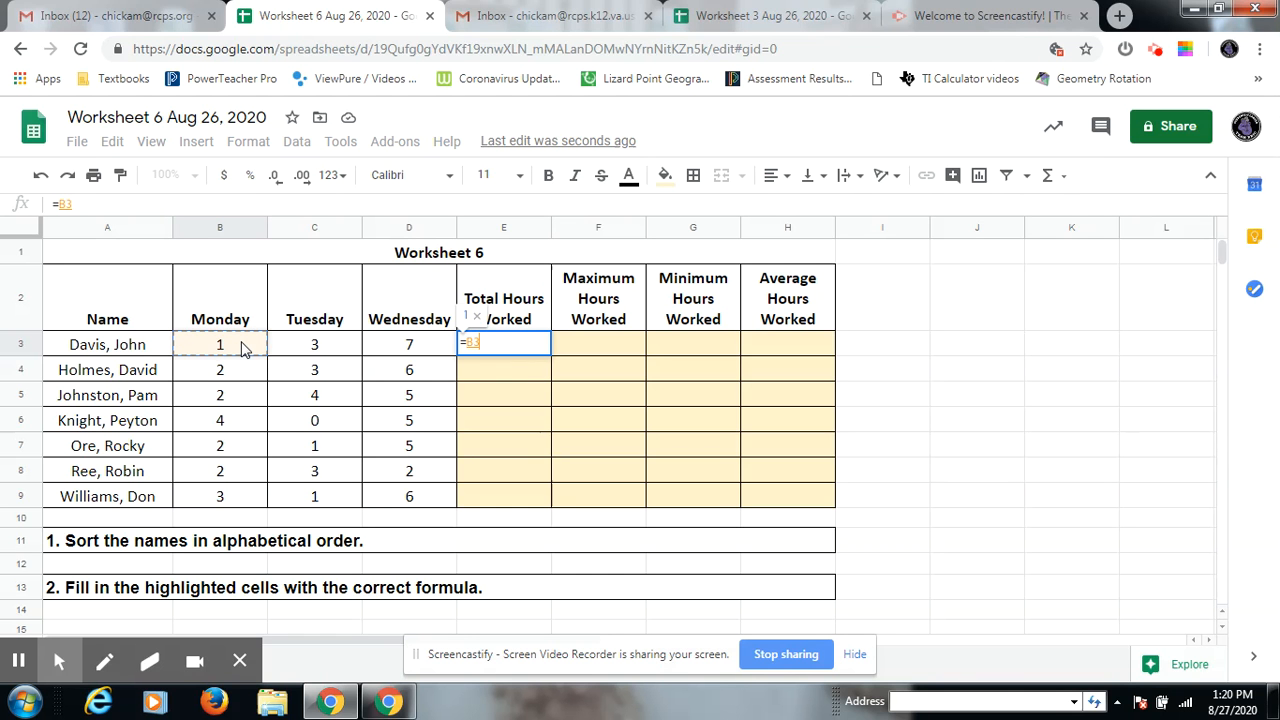
pyautogui.write('+')
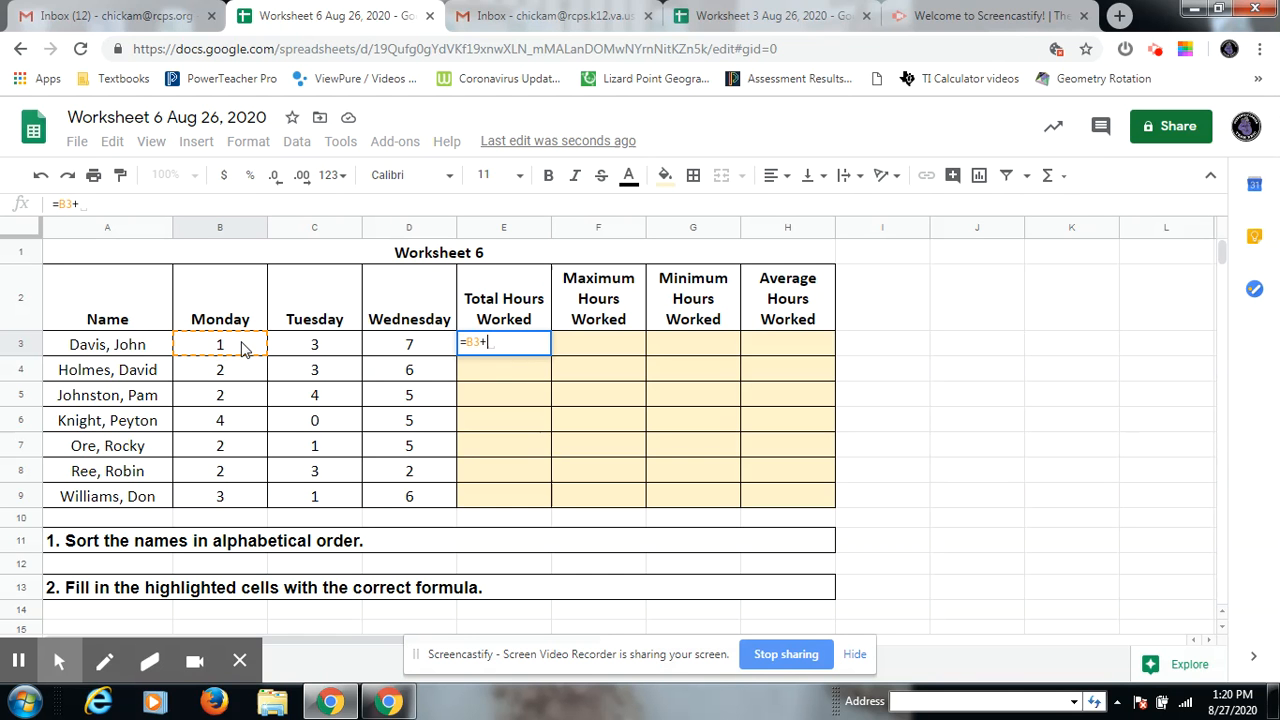
pyautogui.click(298, 344)
pyautogui.write('+')
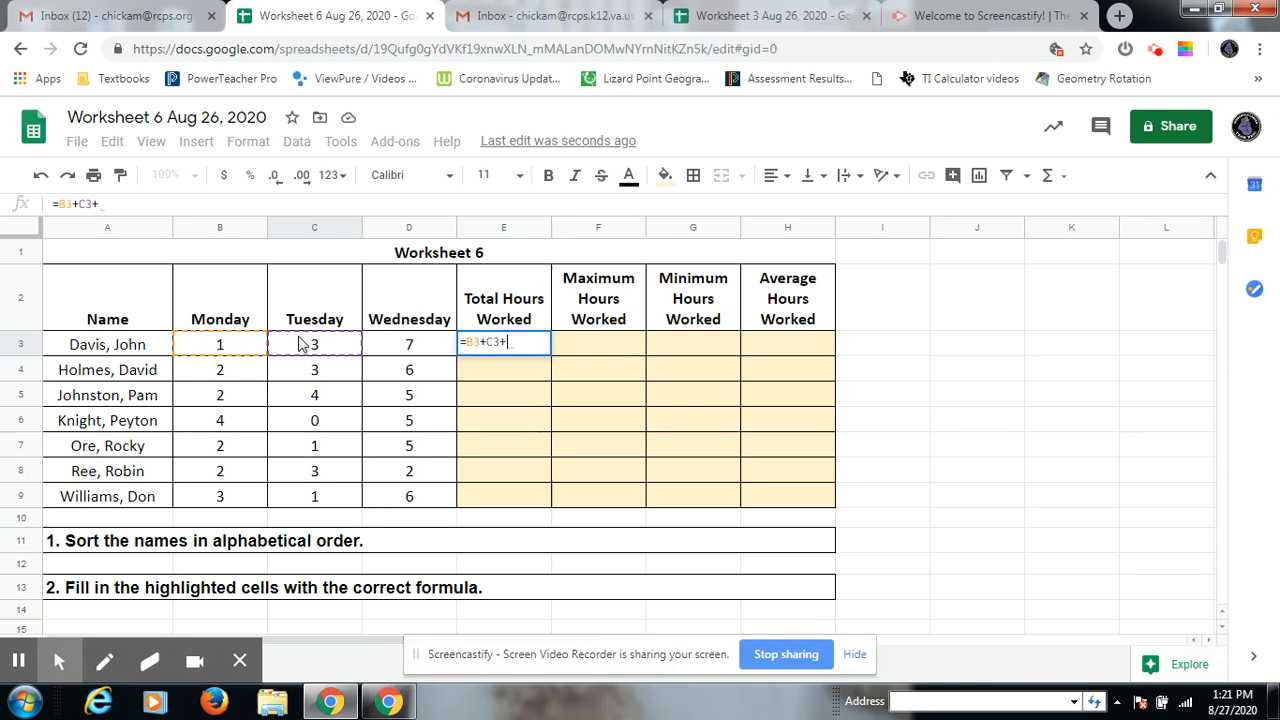
pyautogui.click(409, 344)
pyautogui.press('Return')
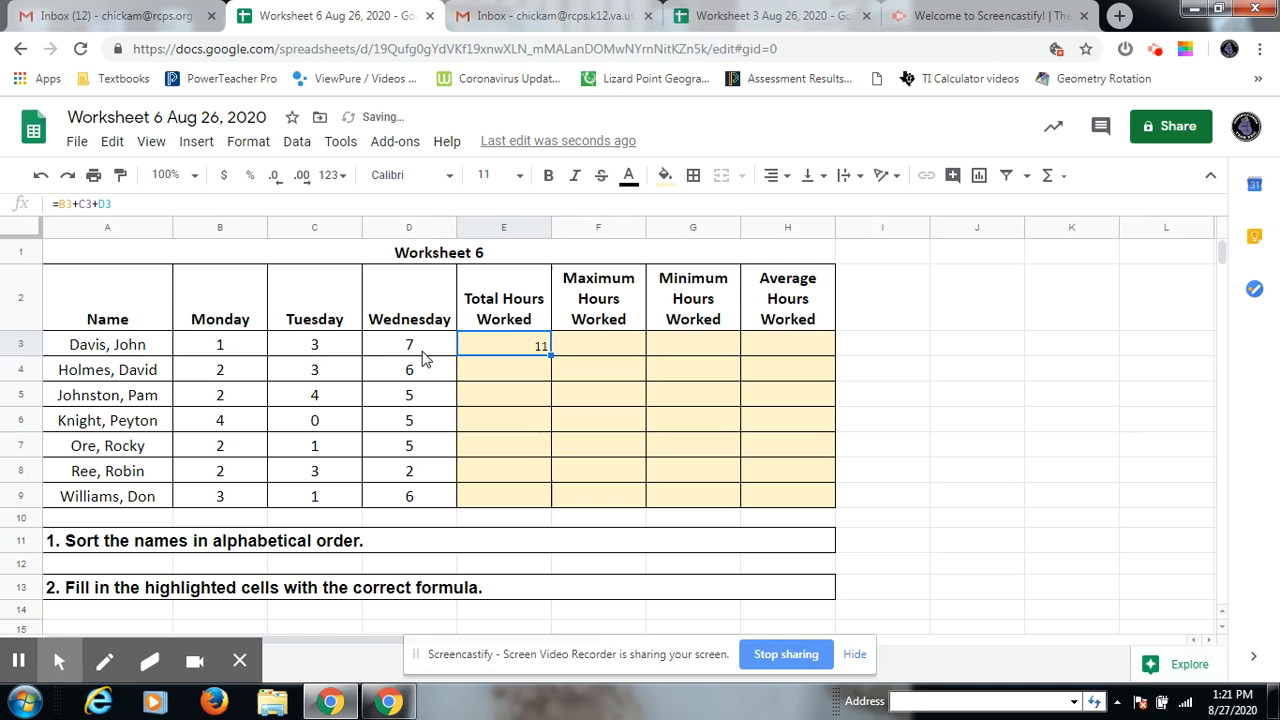
# Set the first employee's Wednesday hours in D3 to 88 and check how the total in E3 responds.
pyautogui.click(417, 354)
pyautogui.write('88')
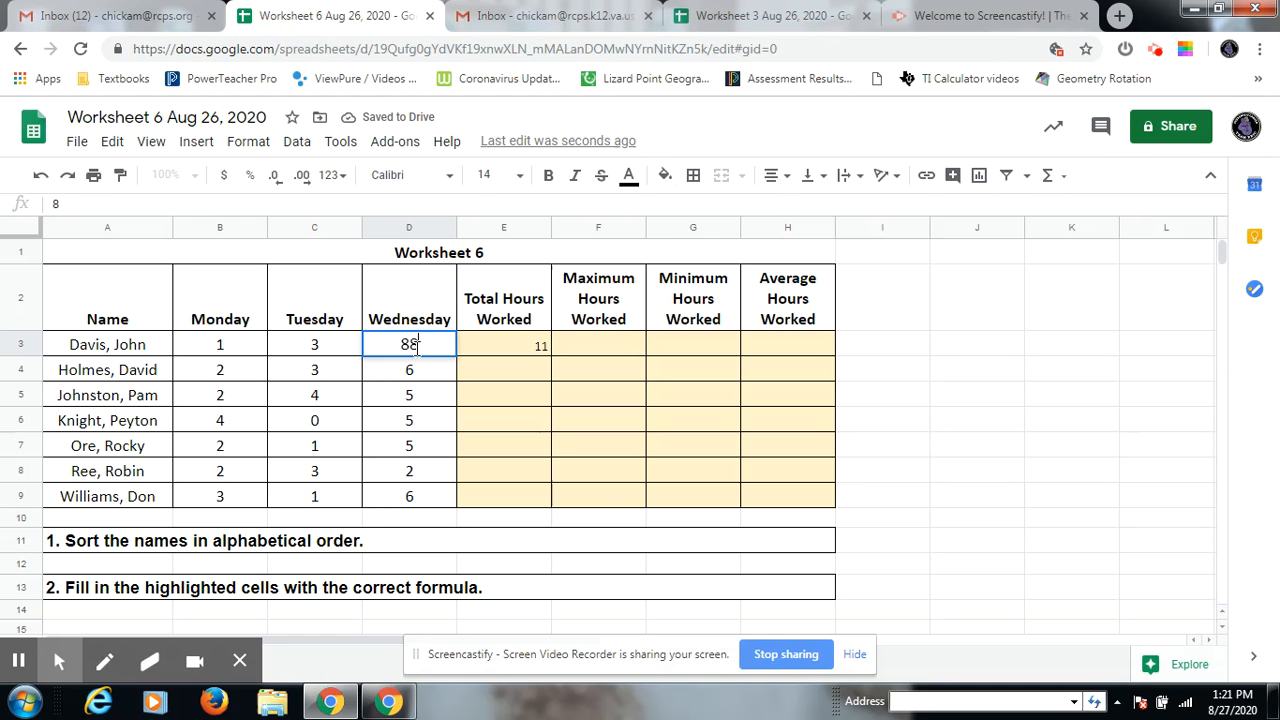
pyautogui.press('Return')
pyautogui.click(505, 347)
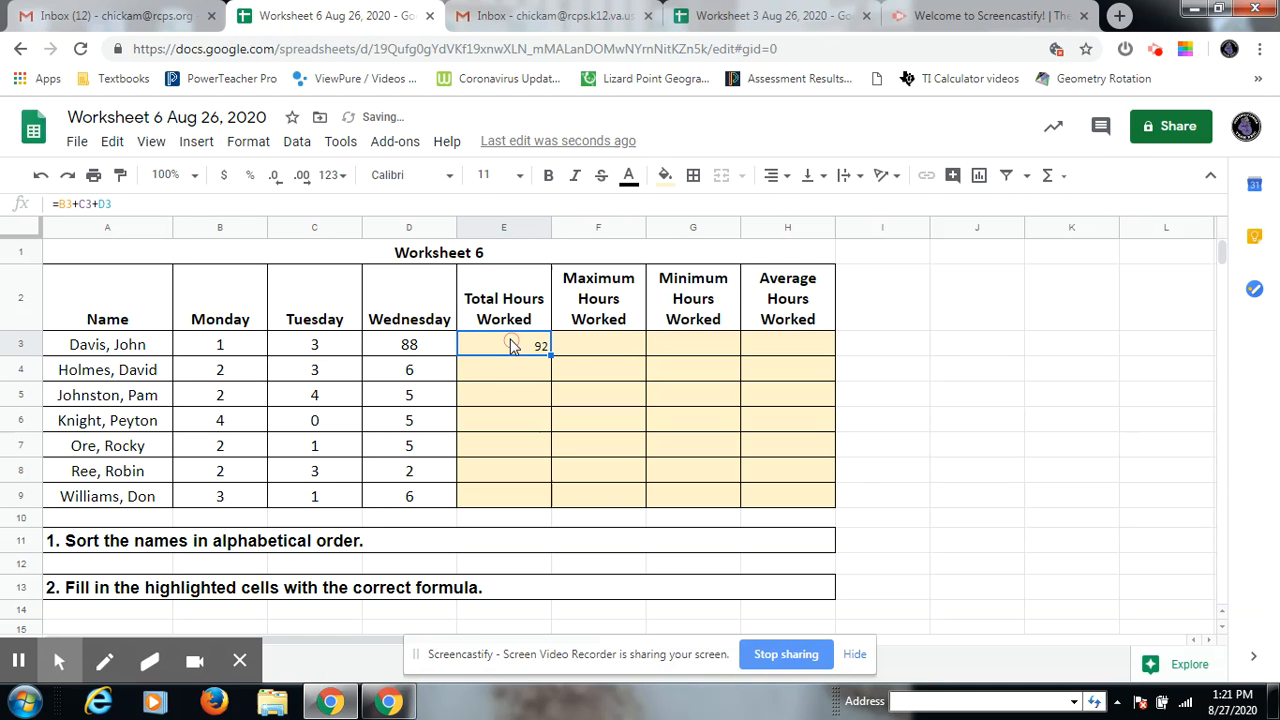
pyautogui.click(423, 348)
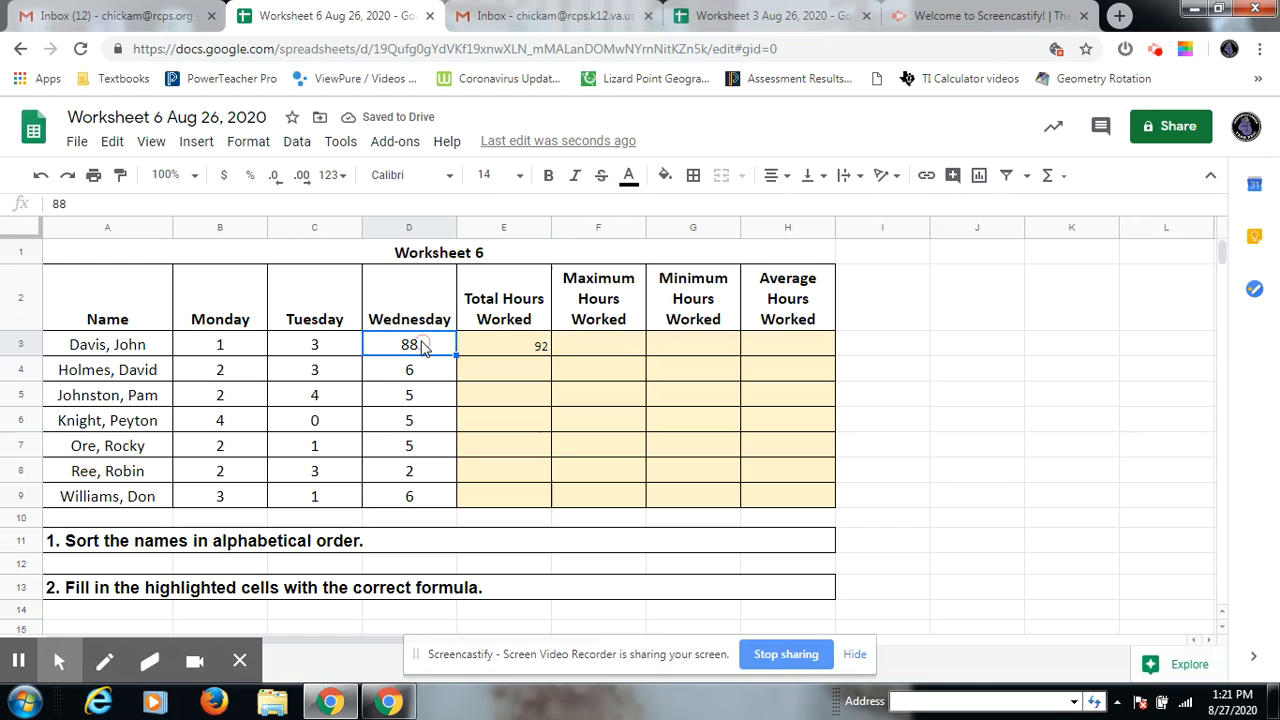
# Set the first employee's Wednesday hours in D3 to 7 and clear the addition formula from E3.
pyautogui.write('7')
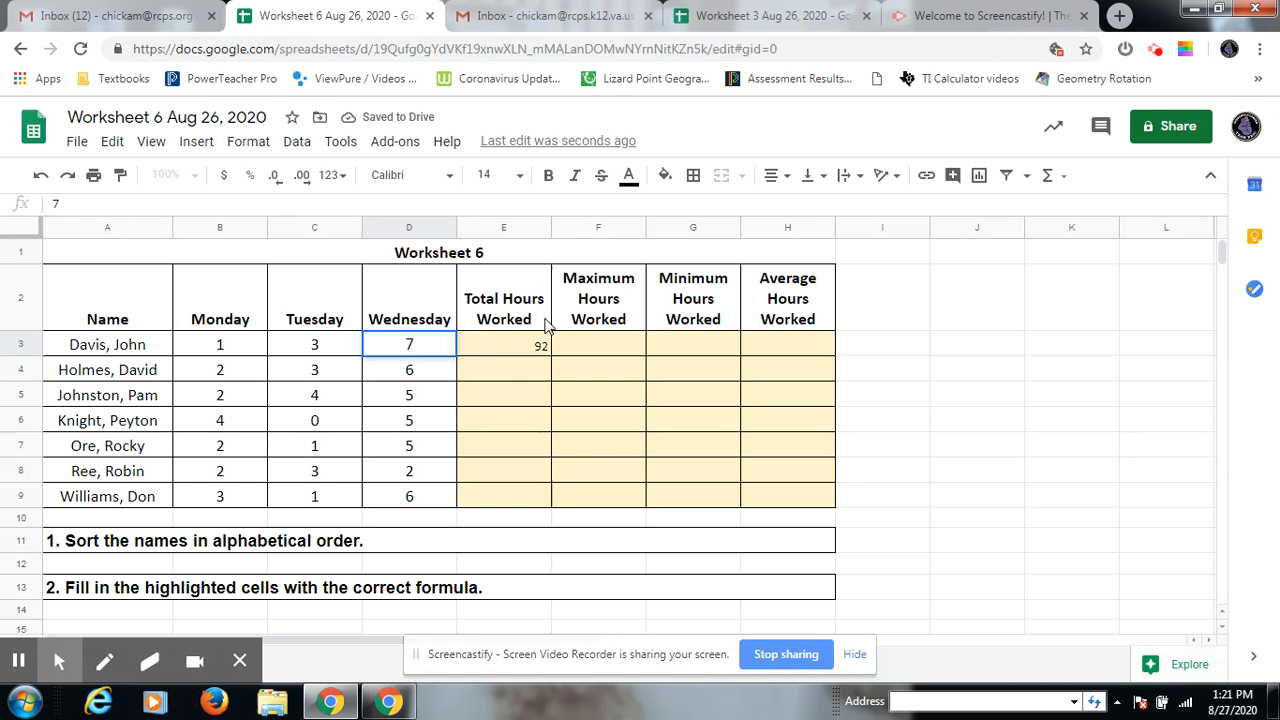
pyautogui.click(498, 376)
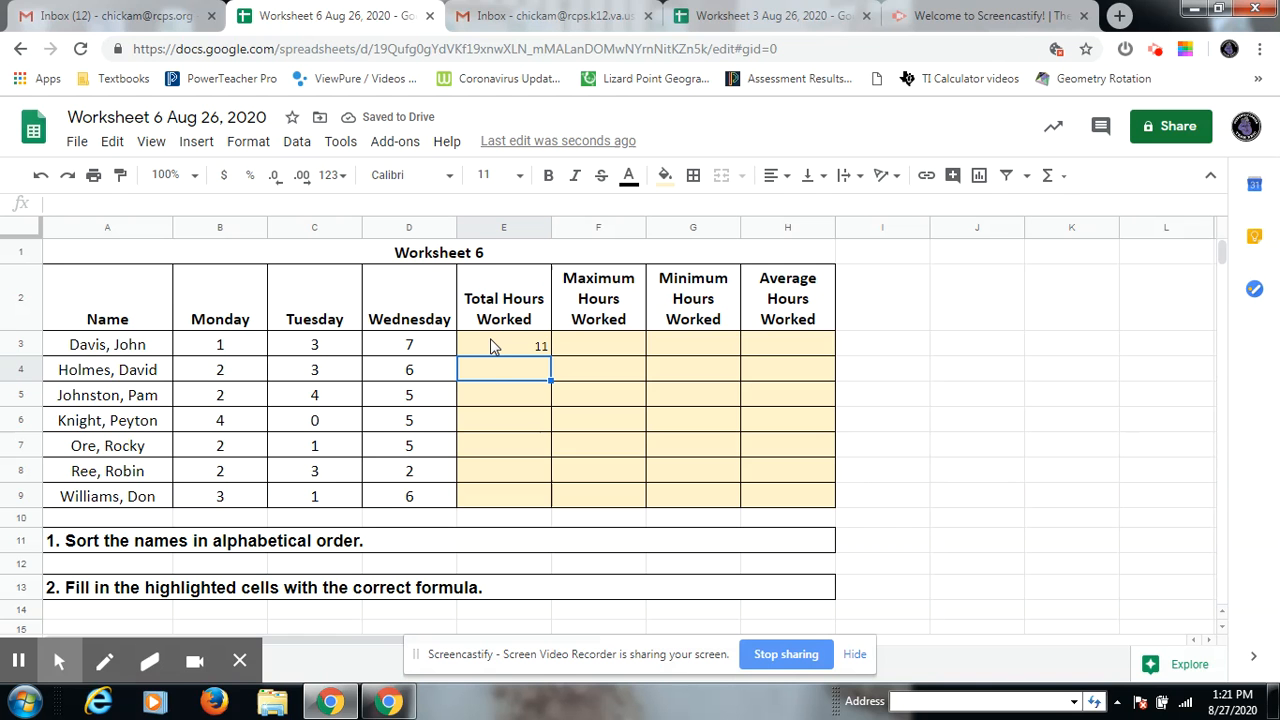
pyautogui.click(493, 348)
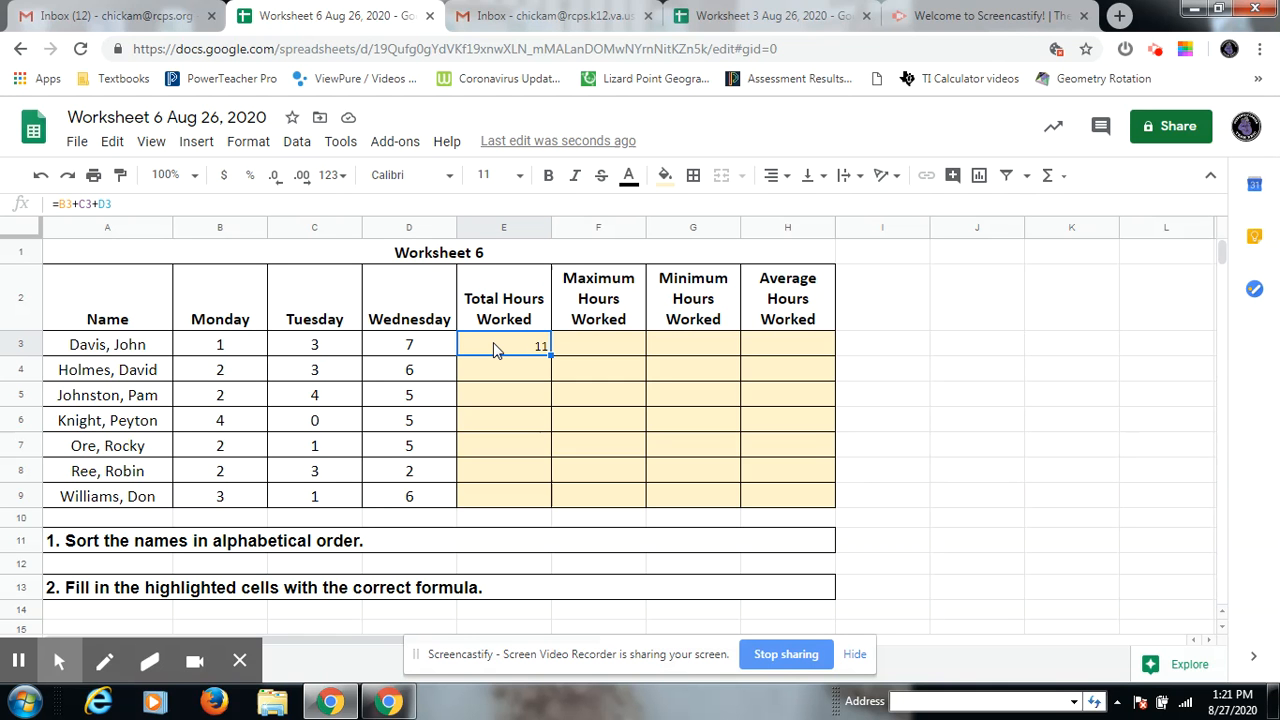
pyautogui.press('Delete')
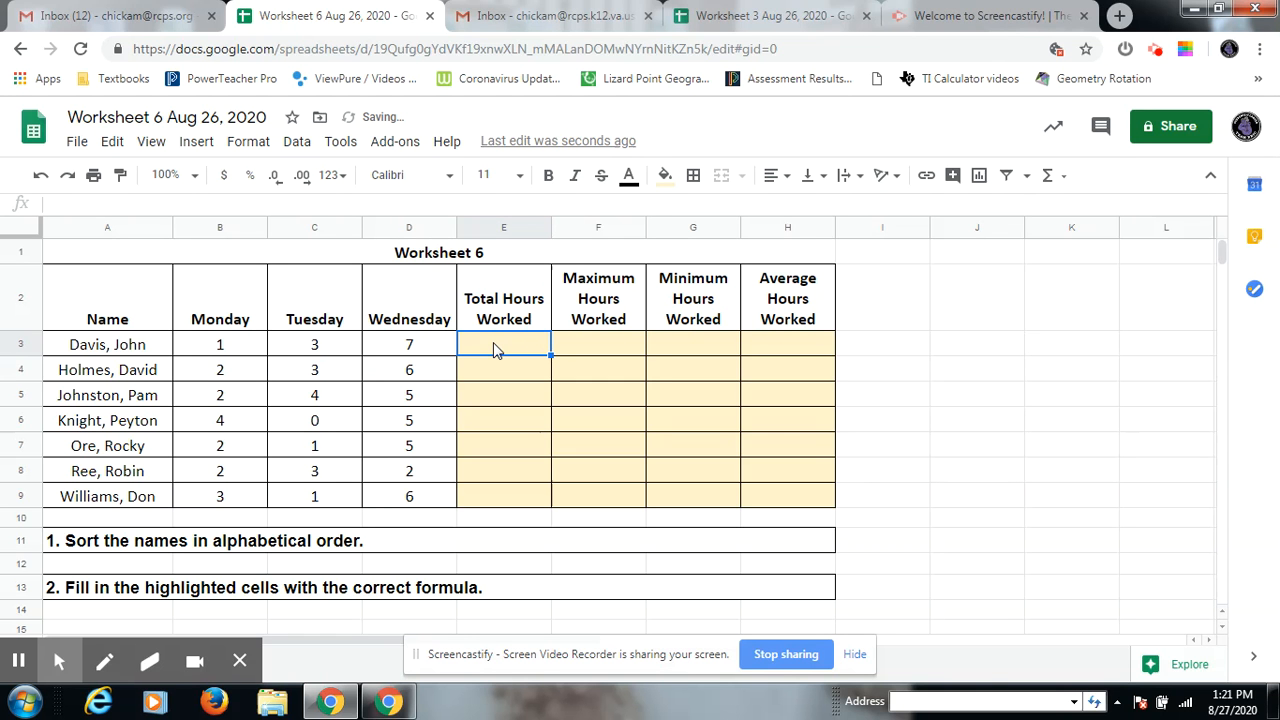
# Enter the formula =sum(B3:D3) in E3 to total the first employee's hours.
pyautogui.write('=')
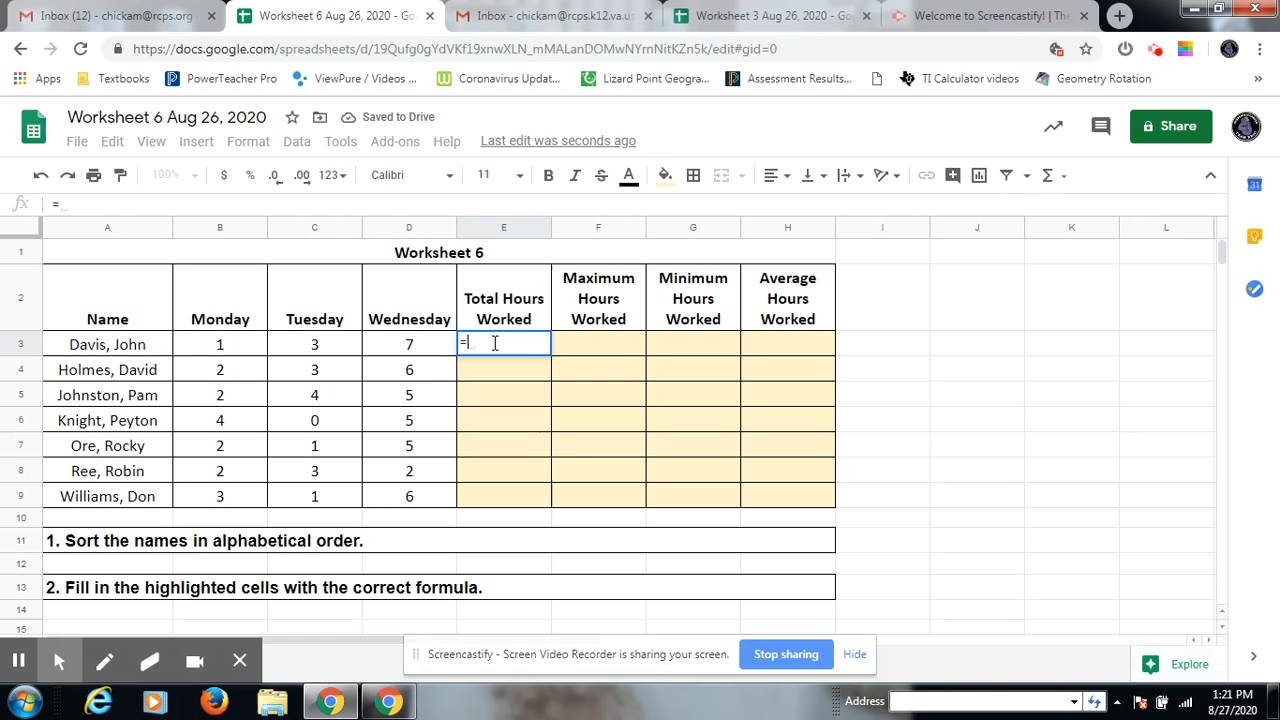
pyautogui.write('sum')
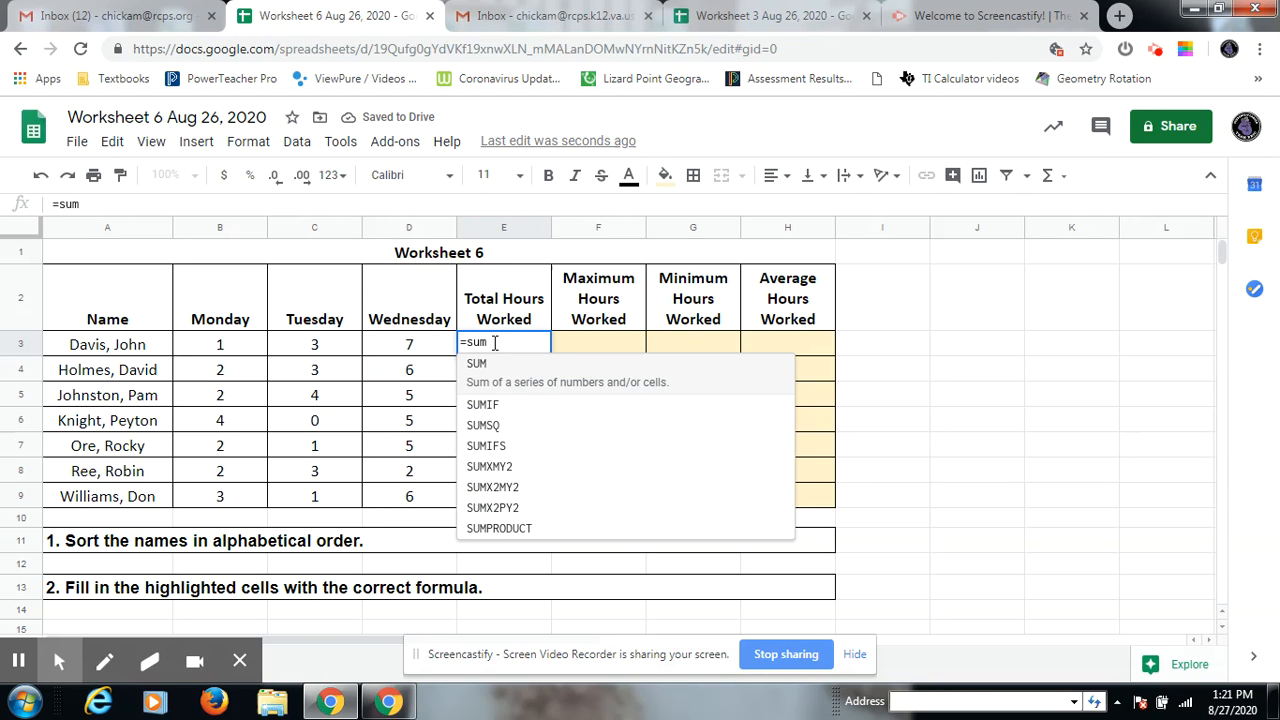
pyautogui.write('(')
pyautogui.click(238, 354)
pyautogui.moveTo(238, 354); pyautogui.dragTo(415, 347)
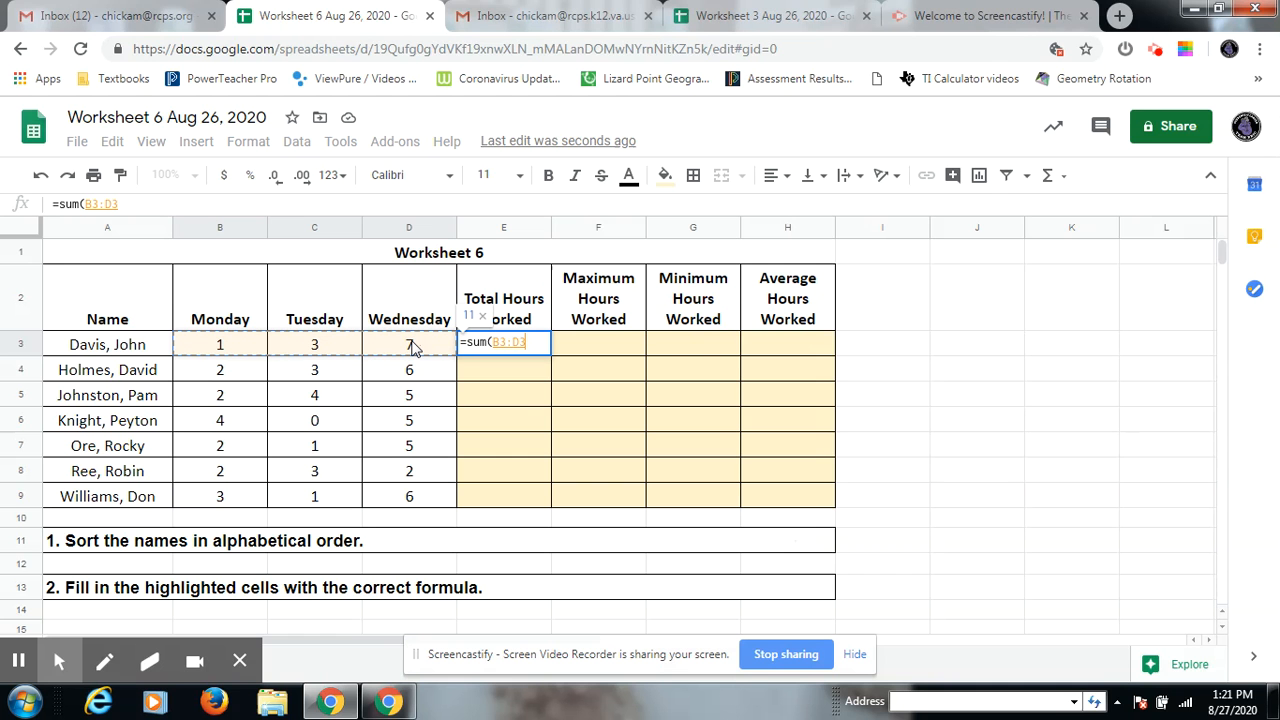
pyautogui.write(')')
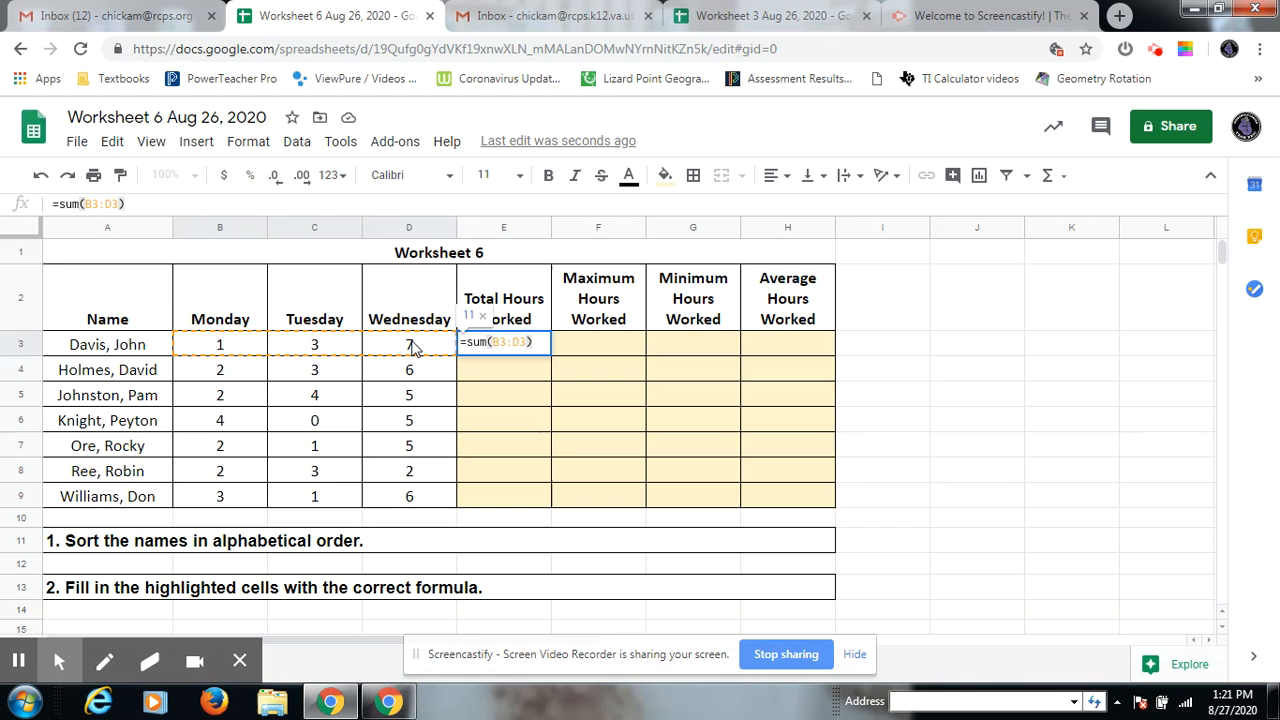
pyautogui.press('Return')
# Fill the total hours formula from E3 down through E9 and check the copied formula in E9.
pyautogui.click(494, 377)
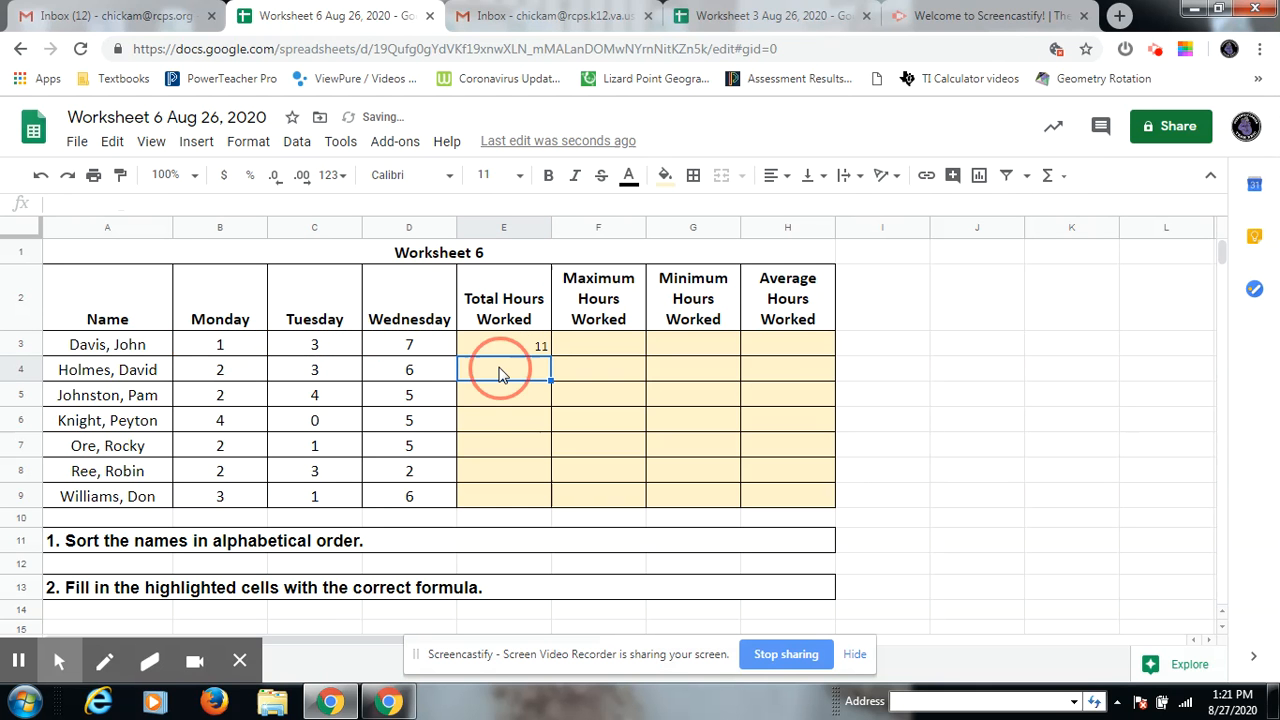
pyautogui.click(493, 400)
pyautogui.click(496, 426)
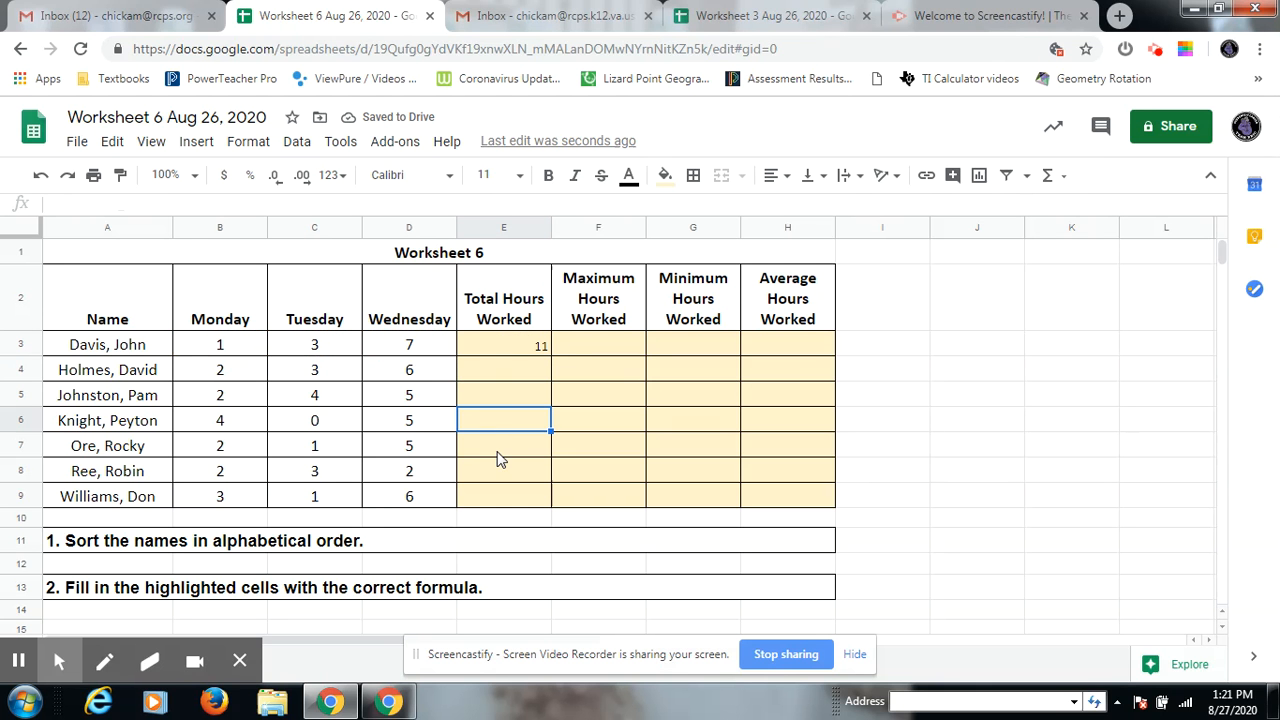
pyautogui.click(500, 452)
pyautogui.click(502, 476)
pyautogui.click(519, 344)
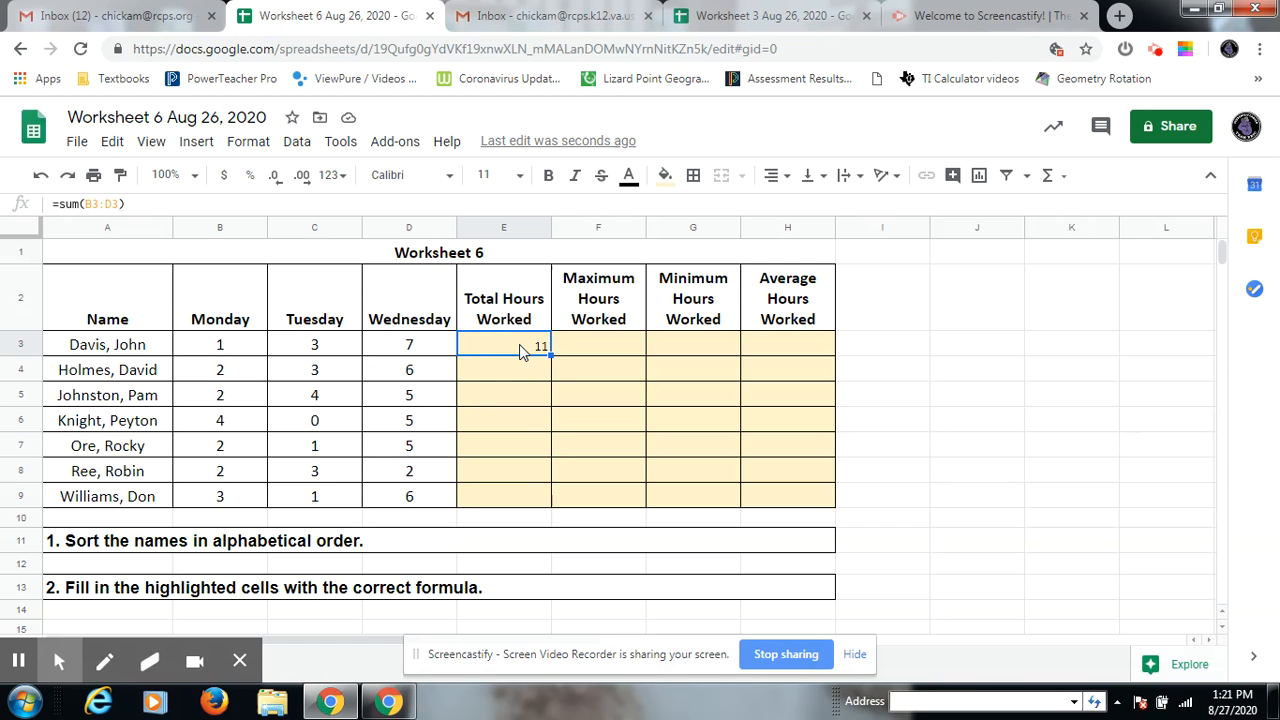
pyautogui.moveTo(549, 354); pyautogui.dragTo(543, 494)
pyautogui.click(512, 499)
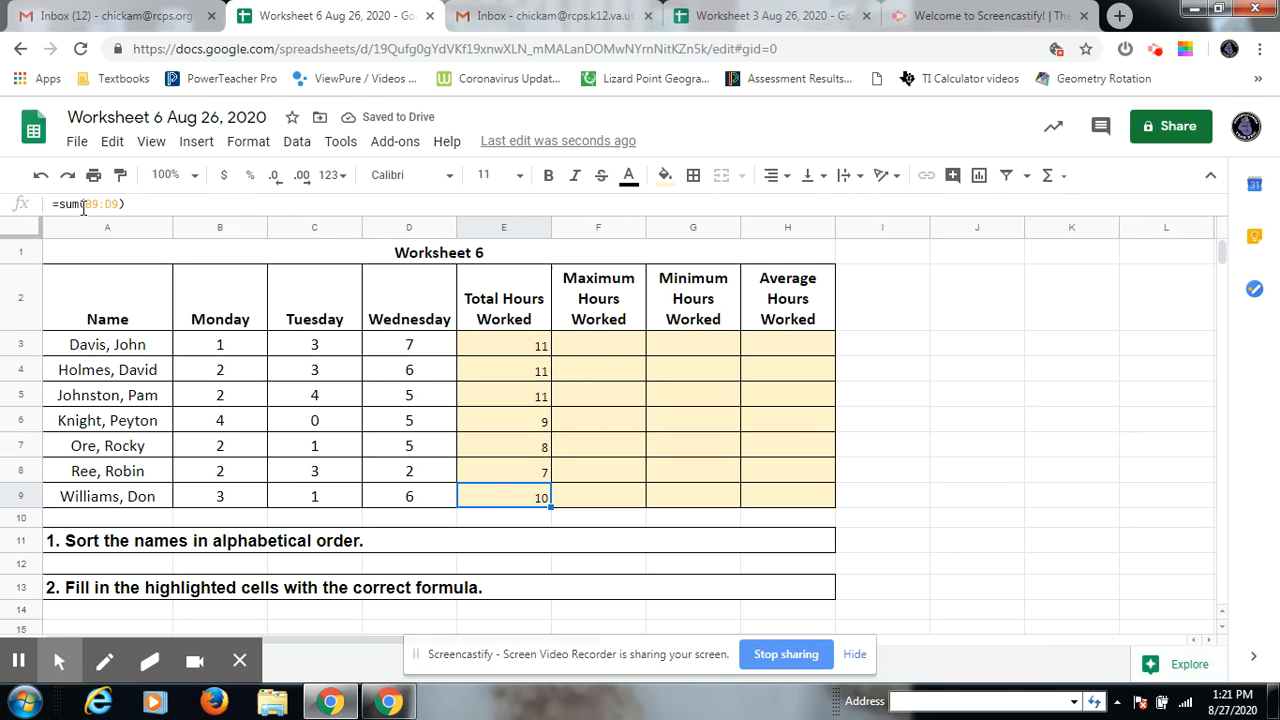
# Enter the formula =max(B3:D3) in F3 for the first employee's maximum hours worked.
pyautogui.click(599, 346)
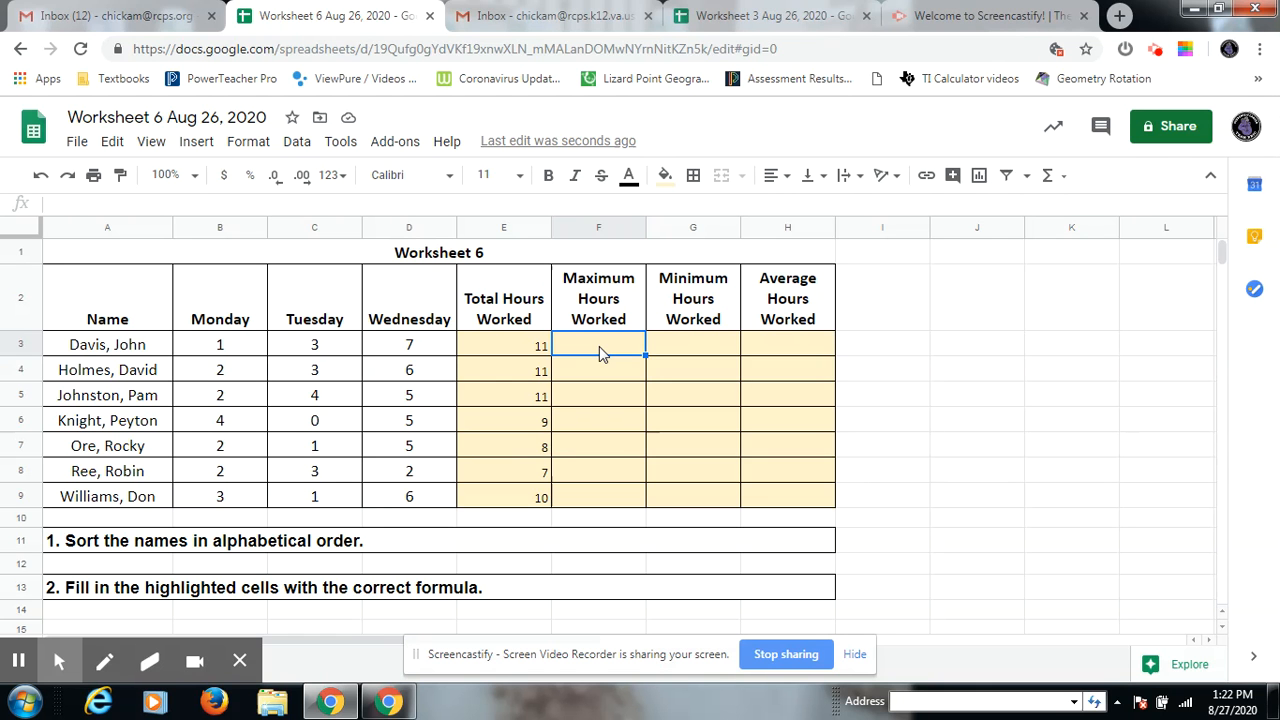
pyautogui.write('=')
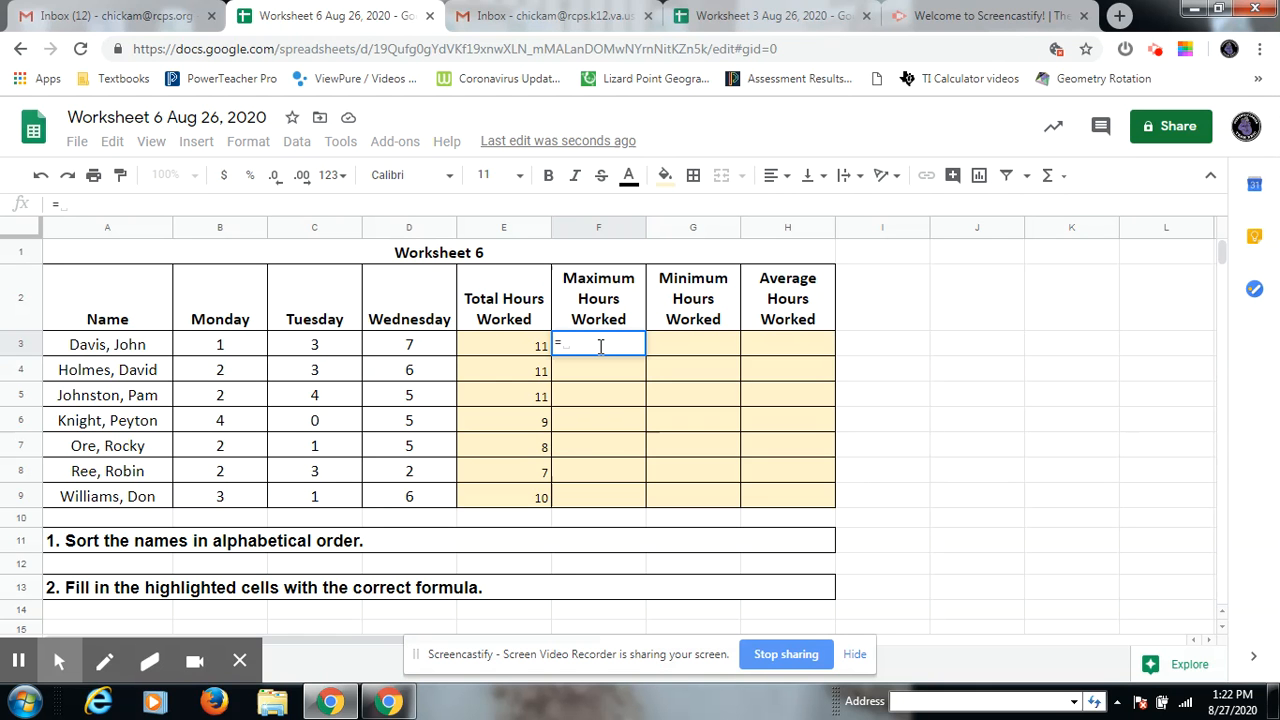
pyautogui.write('ma')
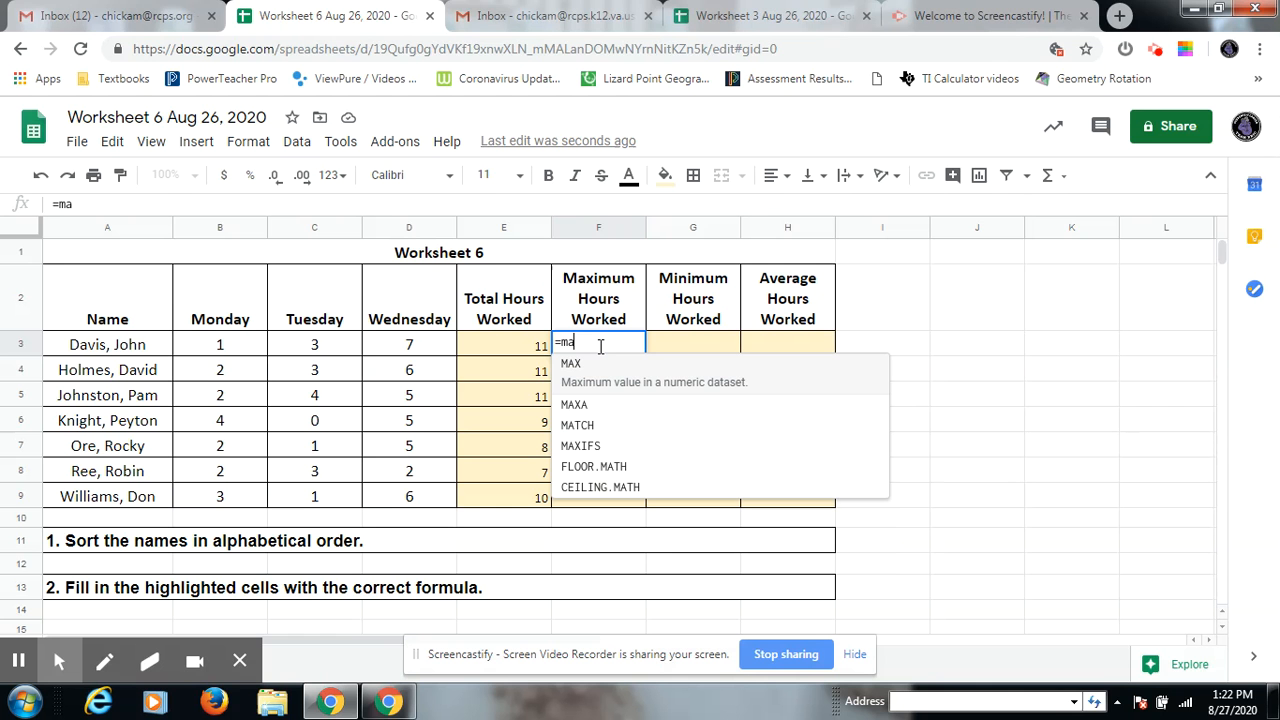
pyautogui.write('xi')
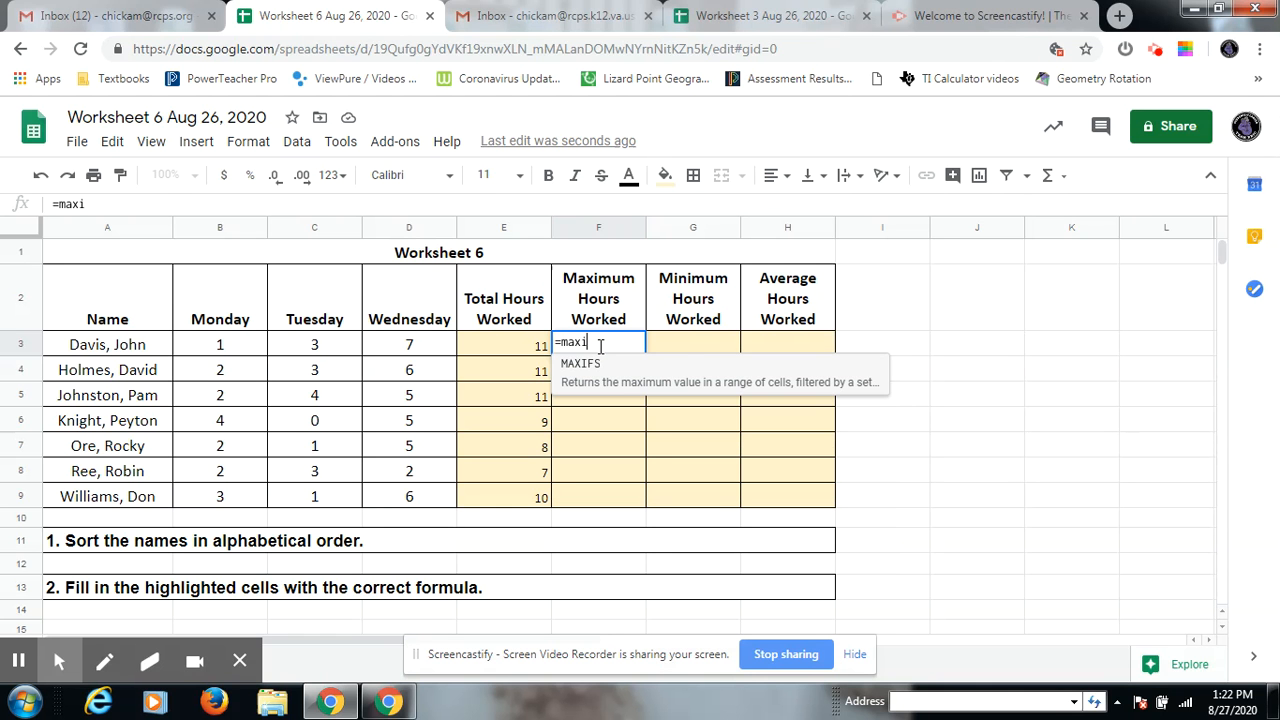
pyautogui.press('BackSpace')
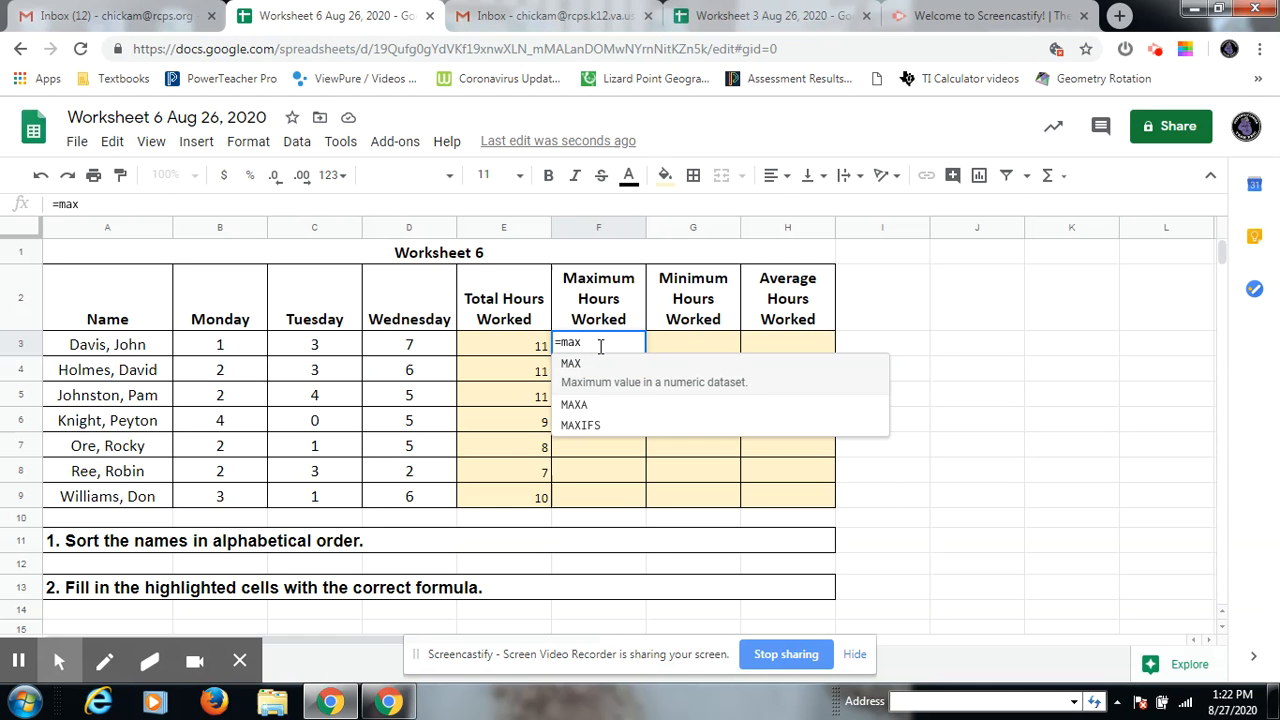
pyautogui.write('(')
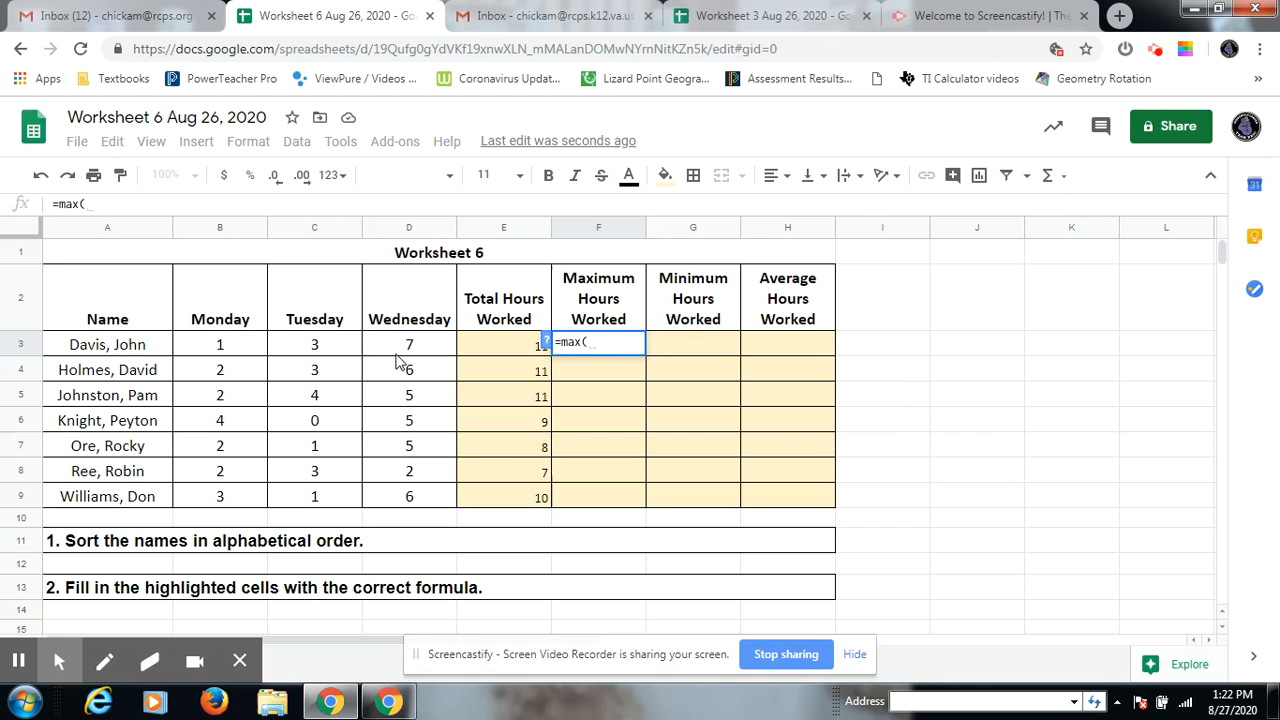
pyautogui.click(243, 349)
pyautogui.moveTo(243, 349); pyautogui.dragTo(394, 354)
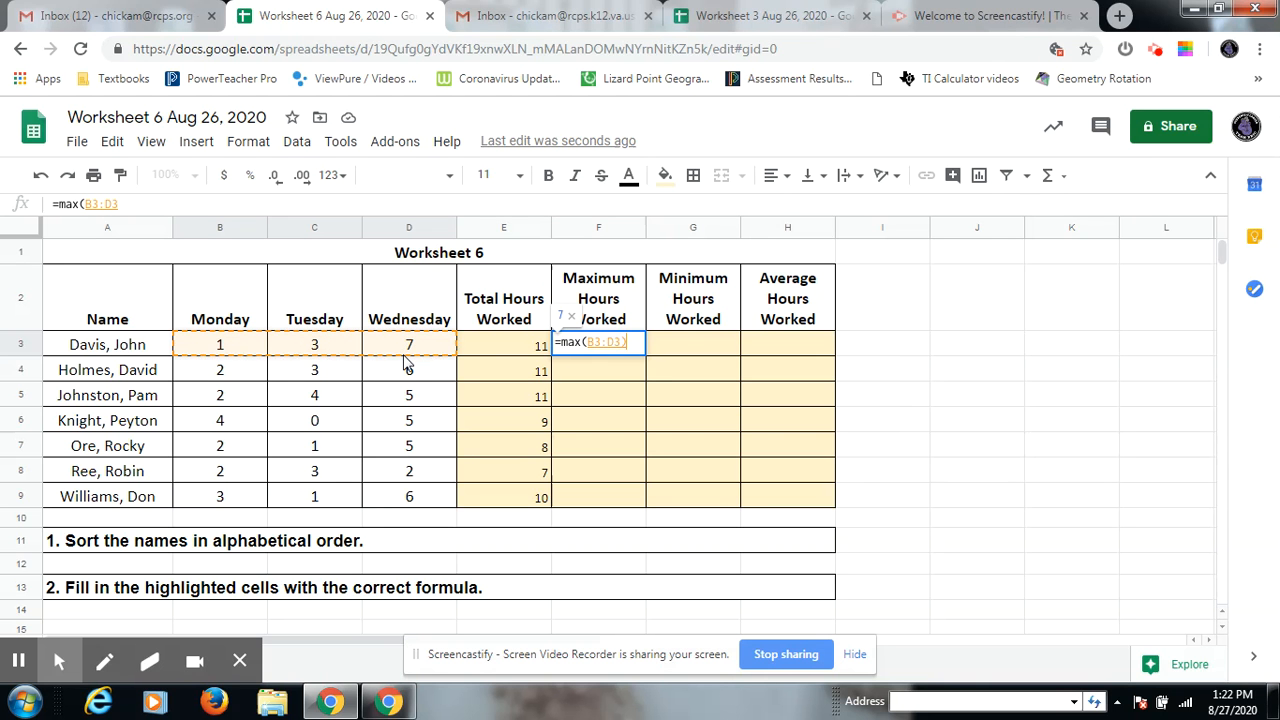
pyautogui.press('Return')
pyautogui.click(622, 350)
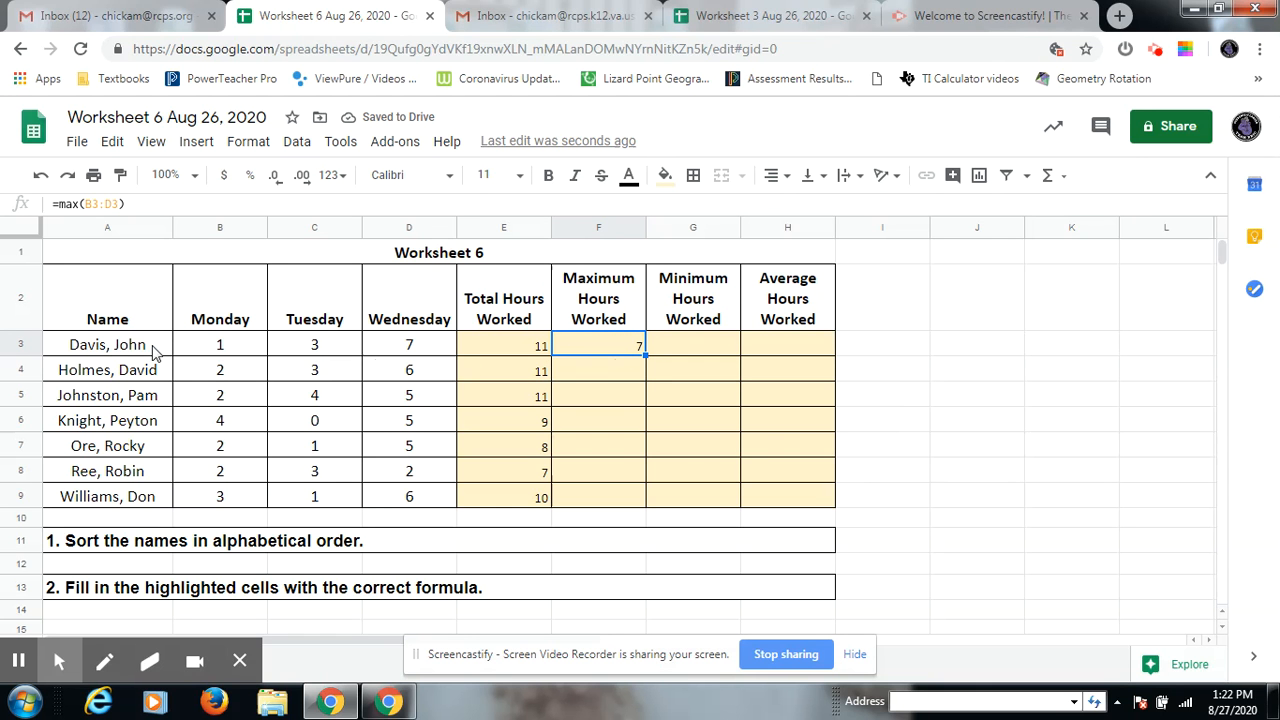
# Enter the formula =max(B4:D4) in F4 for the second employee's maximum hours worked.
pyautogui.click(596, 371)
pyautogui.write('=max(')
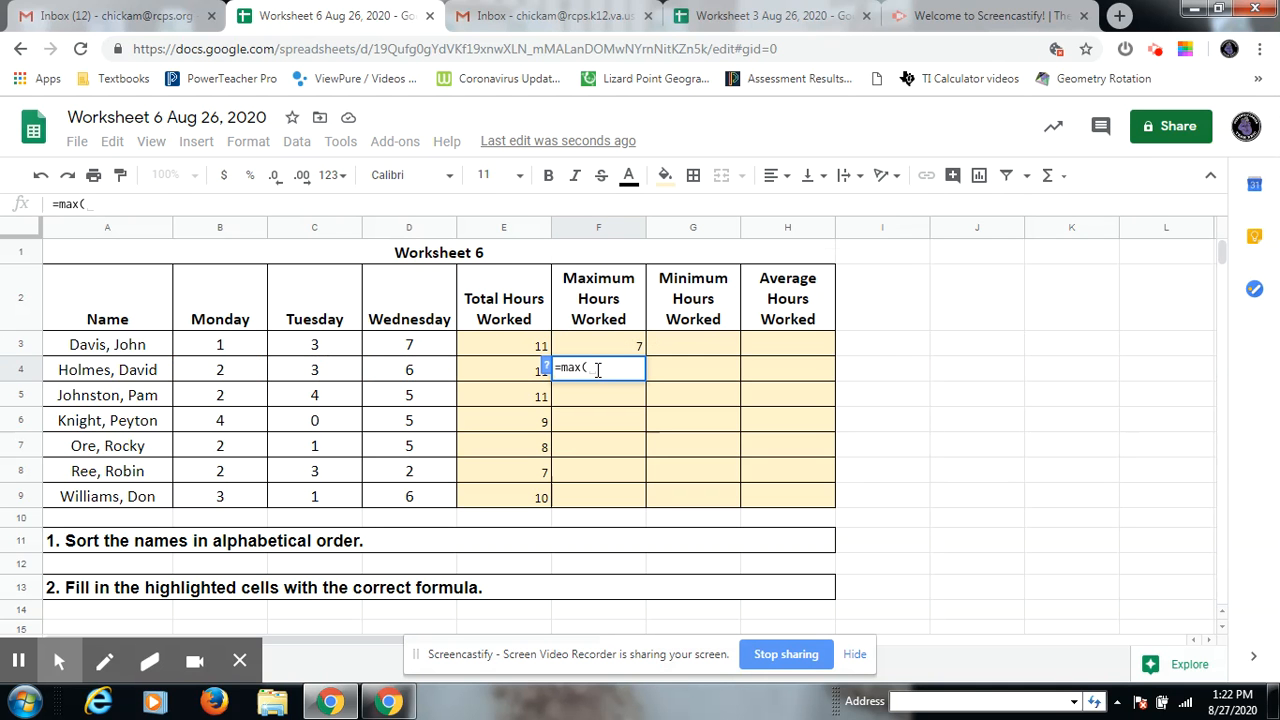
pyautogui.moveTo(227, 373); pyautogui.dragTo(432, 378)
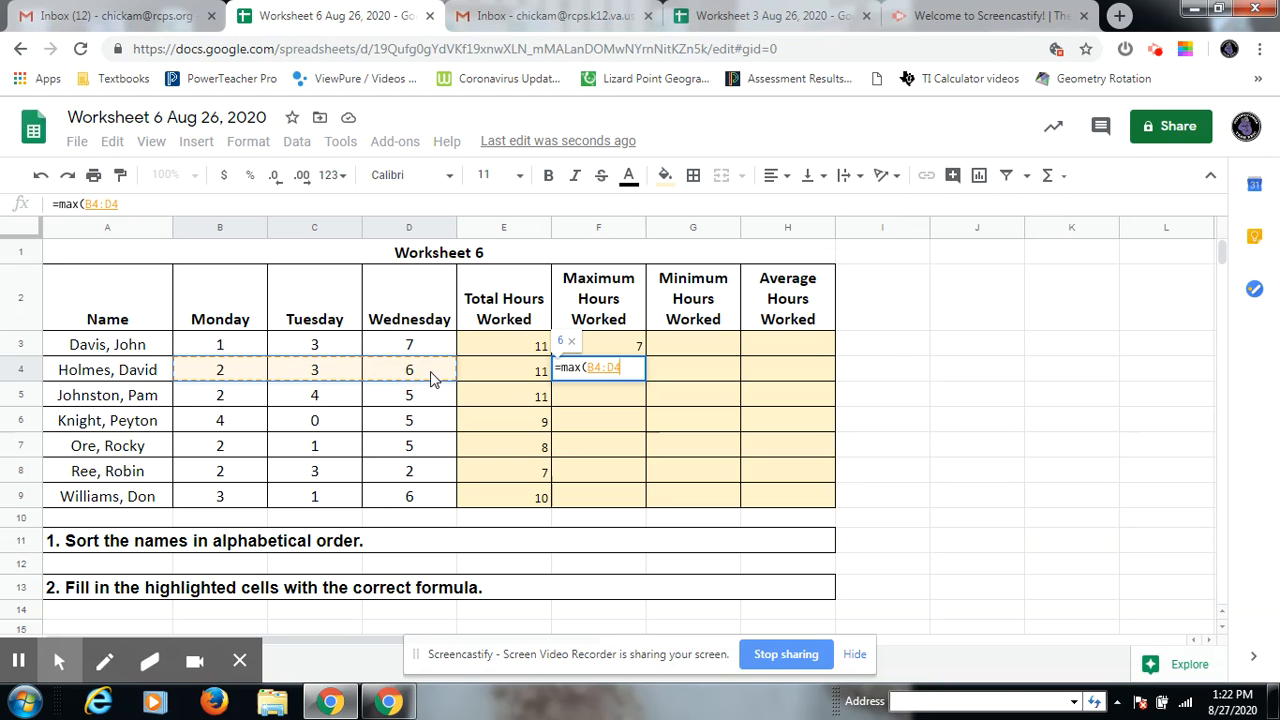
pyautogui.press('Return')
pyautogui.click(588, 375)
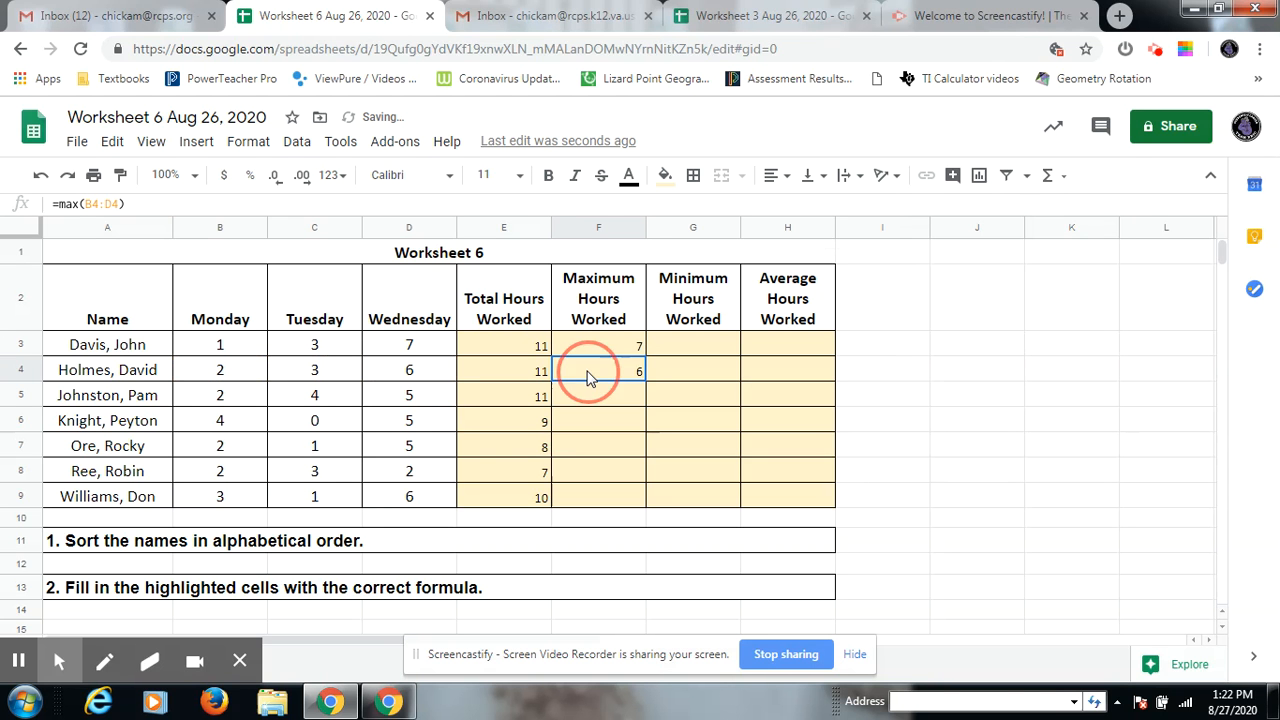
# Fill the maximum hours formula from F4 down through F9 and check the row 7 result against its daily hours.
pyautogui.moveTo(645, 378); pyautogui.dragTo(636, 499)
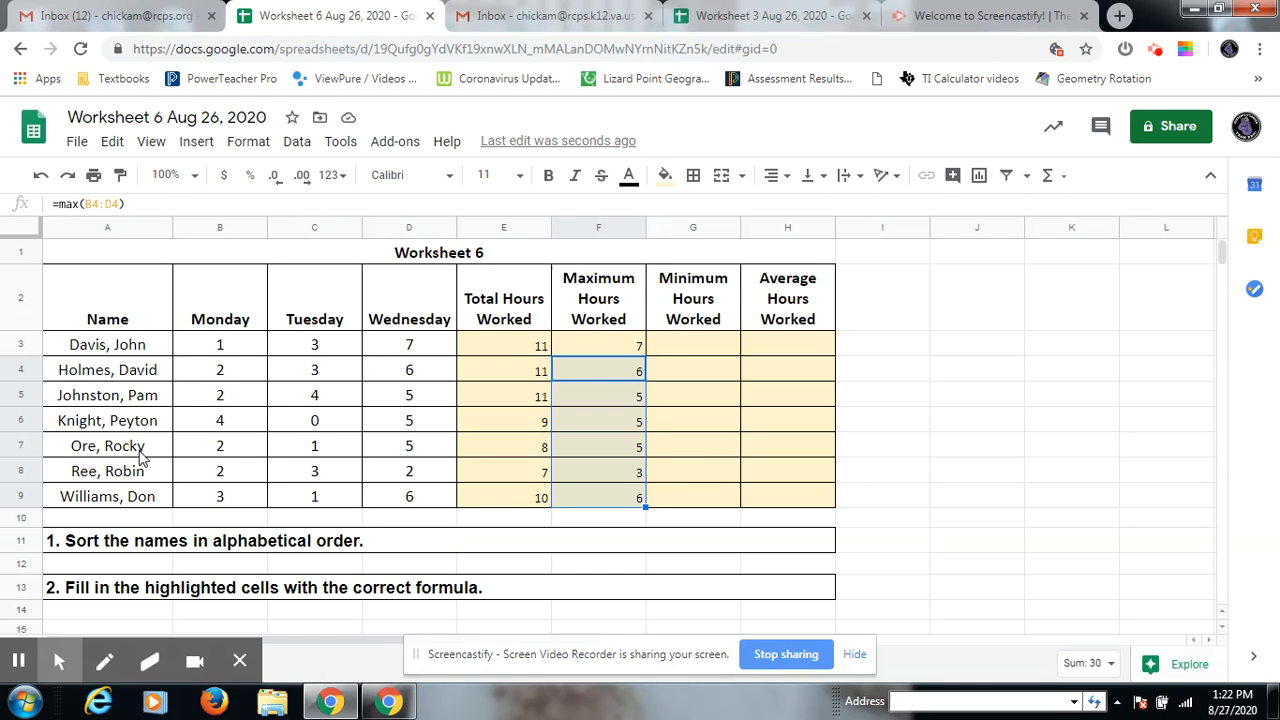
pyautogui.click(408, 450)
pyautogui.click(628, 454)
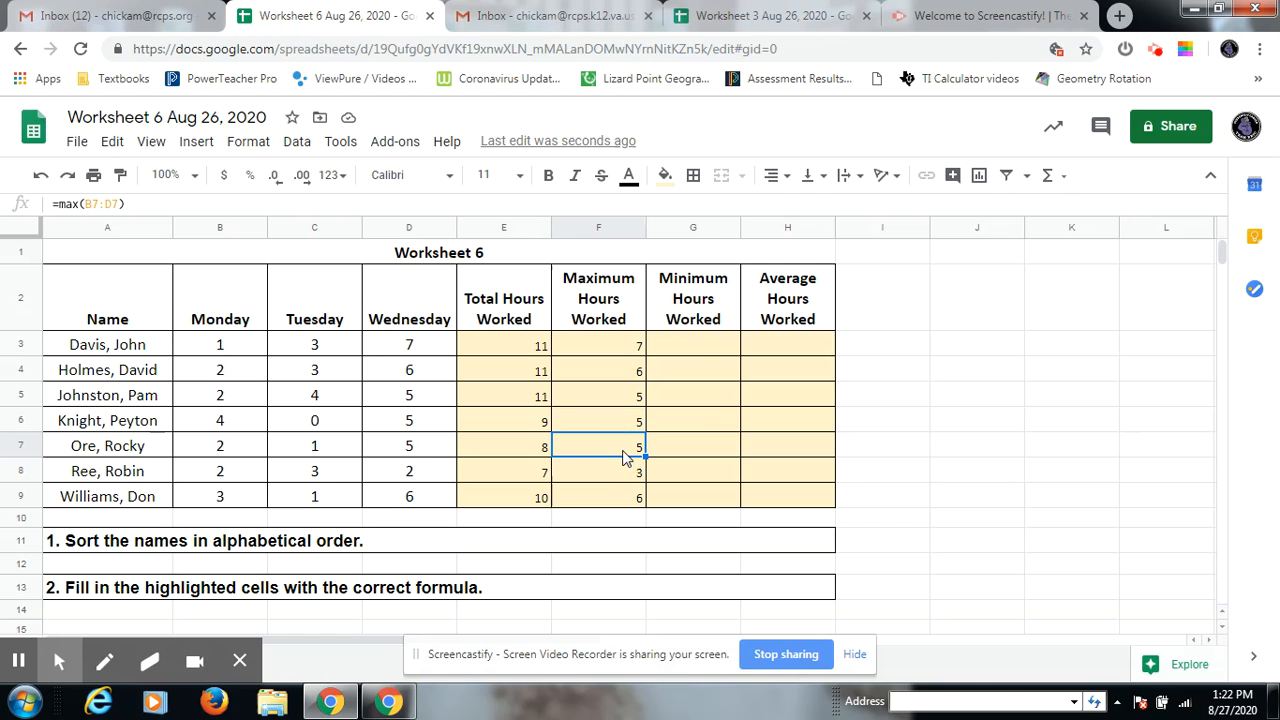
# Enter the formula =min(B3:D3) in G3 for the first employee's minimum hours worked.
pyautogui.click(700, 346)
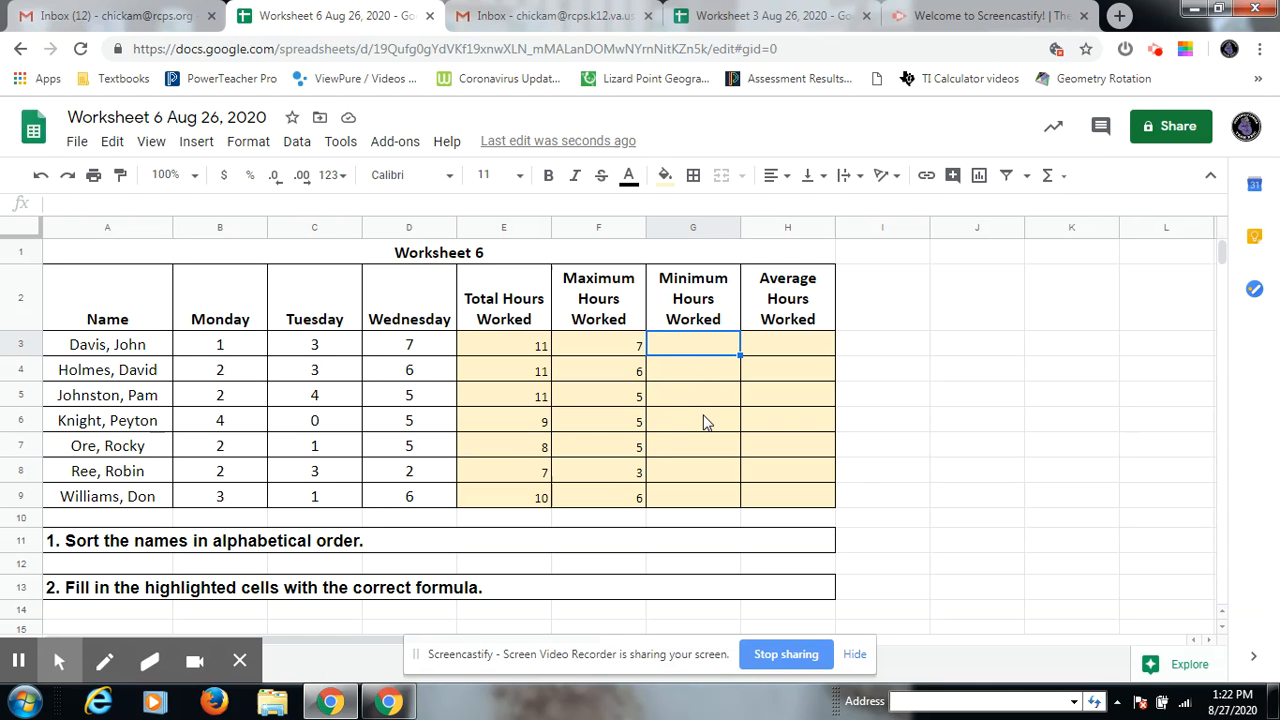
pyautogui.write('=min')
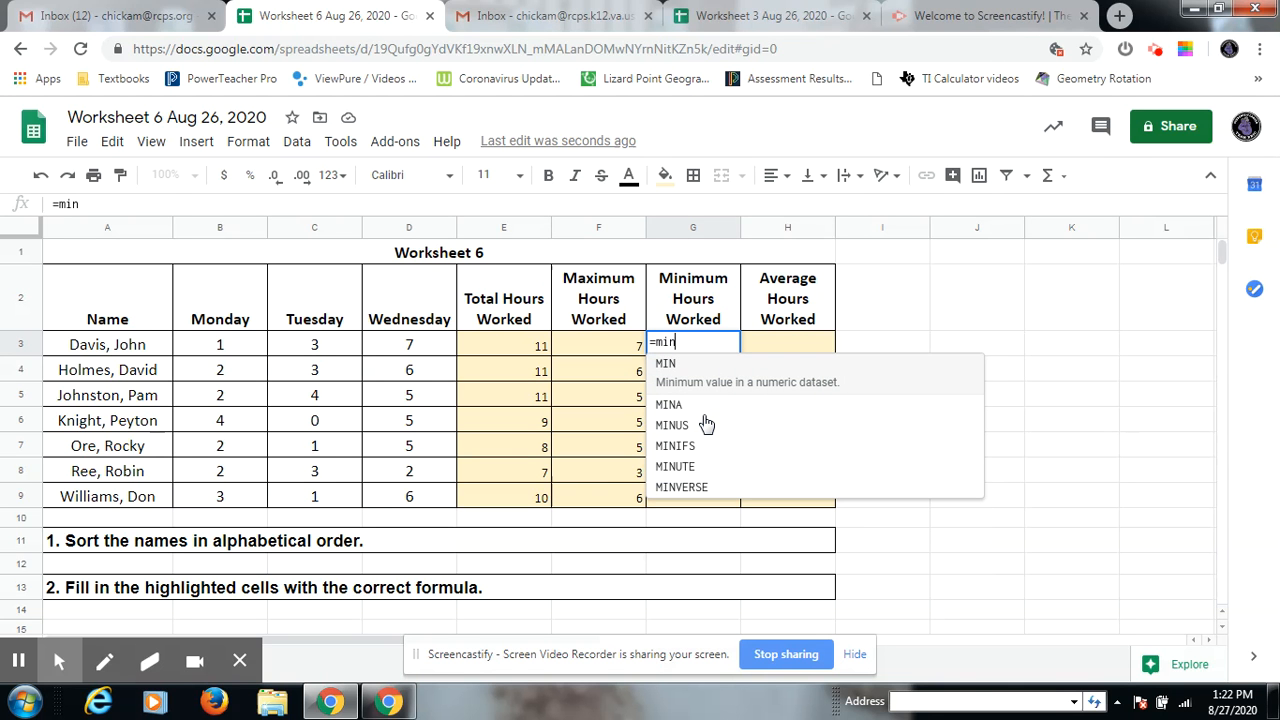
pyautogui.write('(')
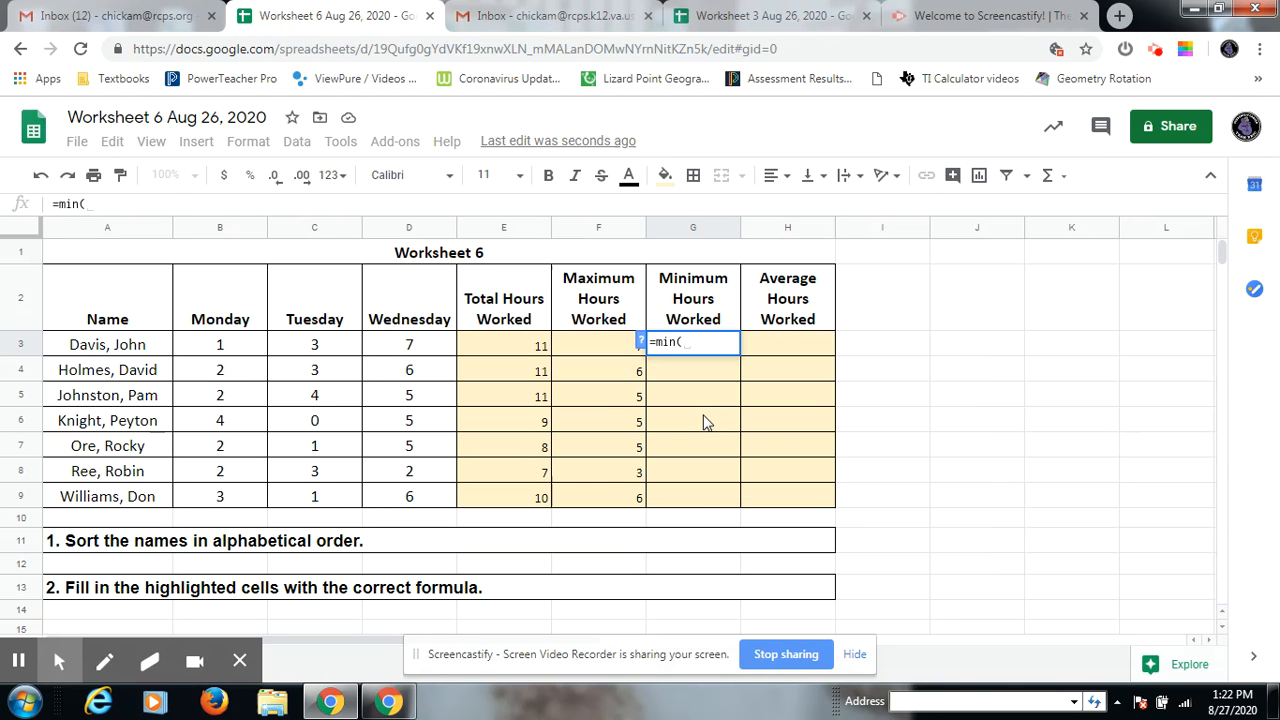
pyautogui.moveTo(240, 350); pyautogui.dragTo(403, 356)
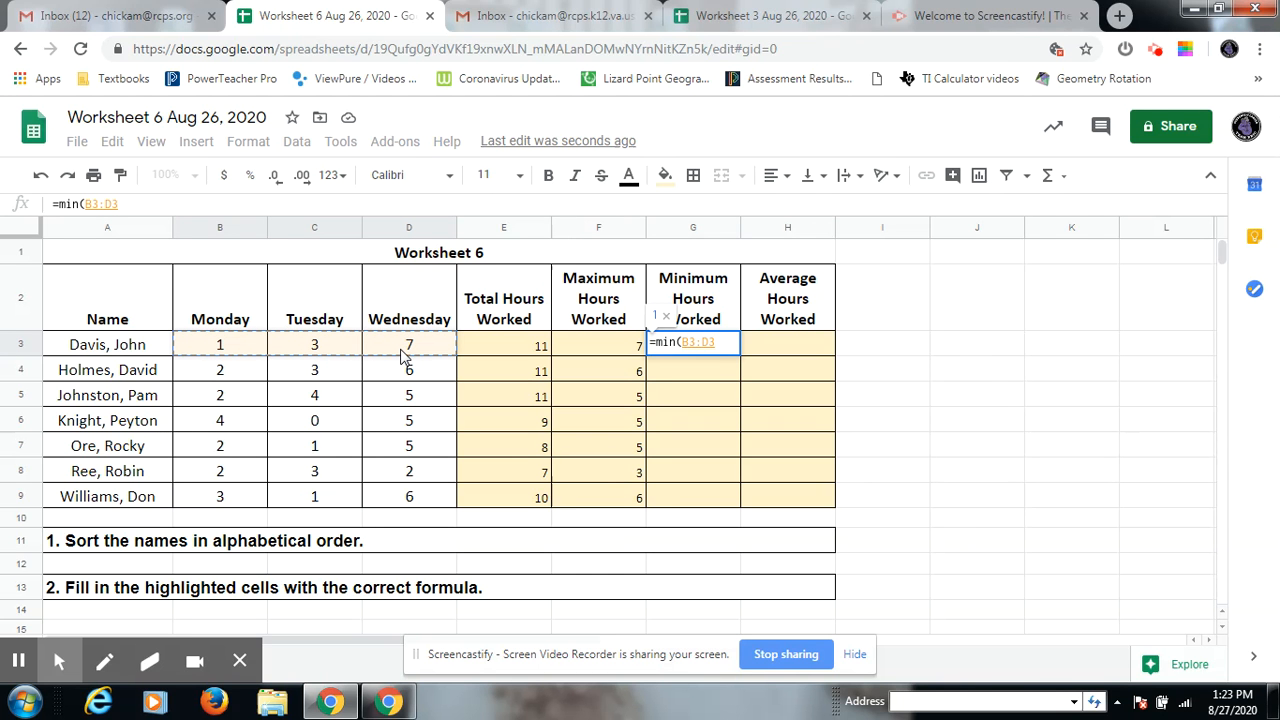
pyautogui.write(')')
pyautogui.press('Return')
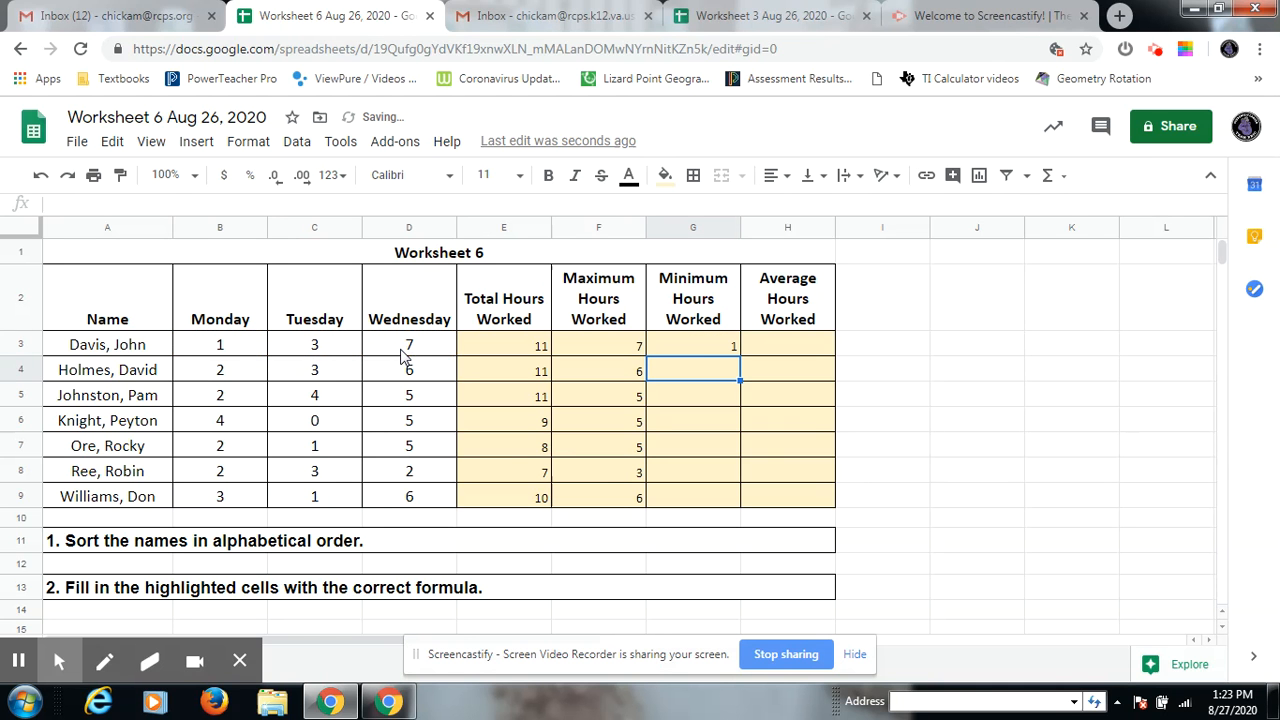
# Fill the minimum hours formula from G3 down through G9 and check the row 6 result against its daily hours.
pyautogui.click(694, 357)
pyautogui.moveTo(739, 352); pyautogui.dragTo(737, 506)
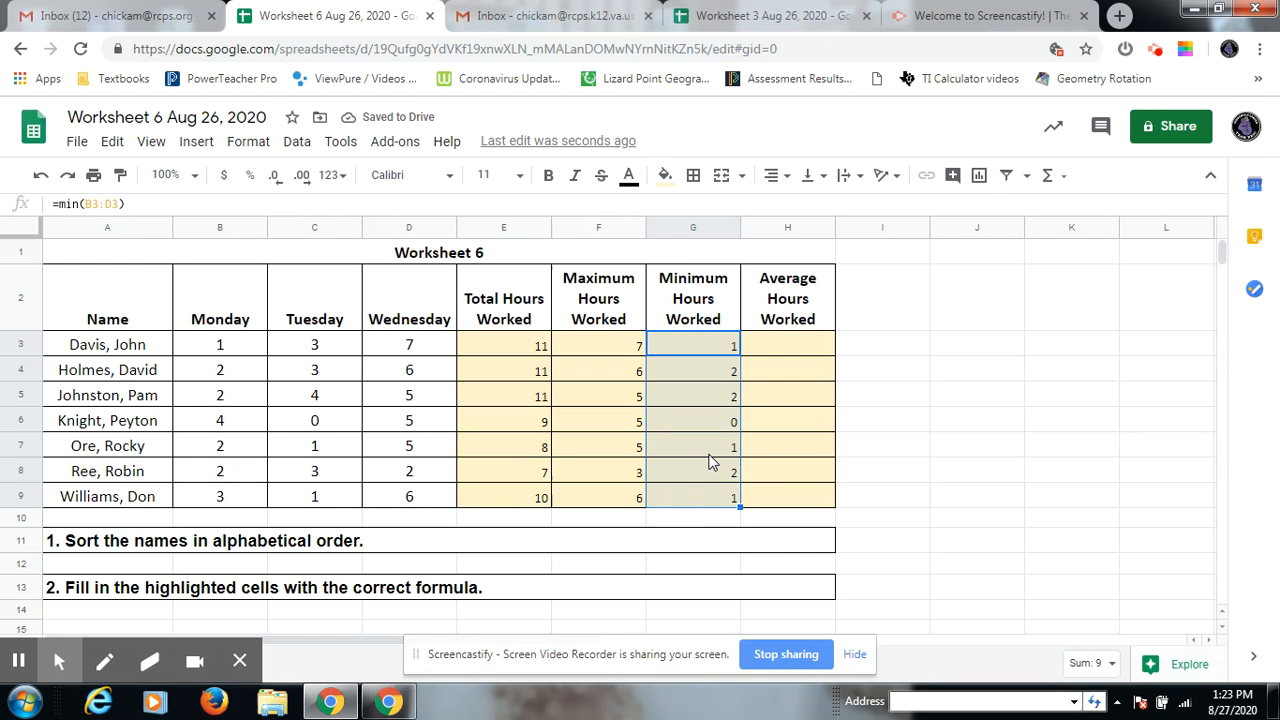
pyautogui.click(107, 425)
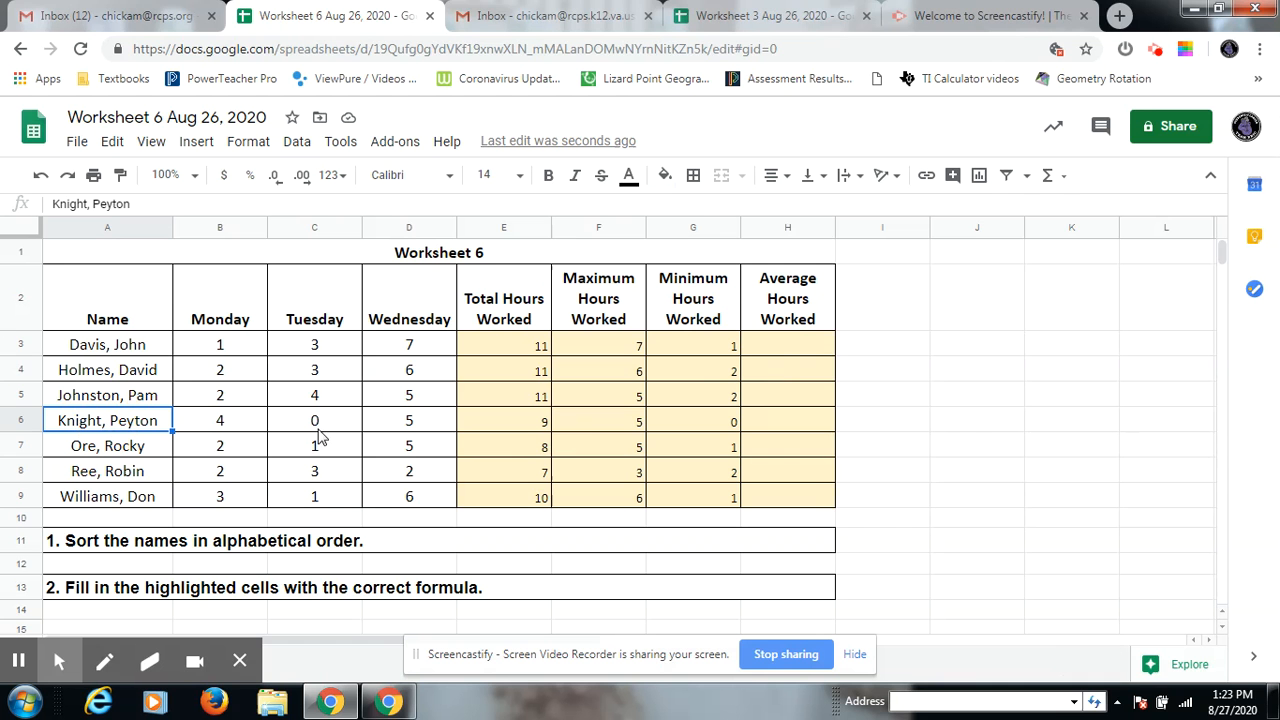
pyautogui.click(772, 346)
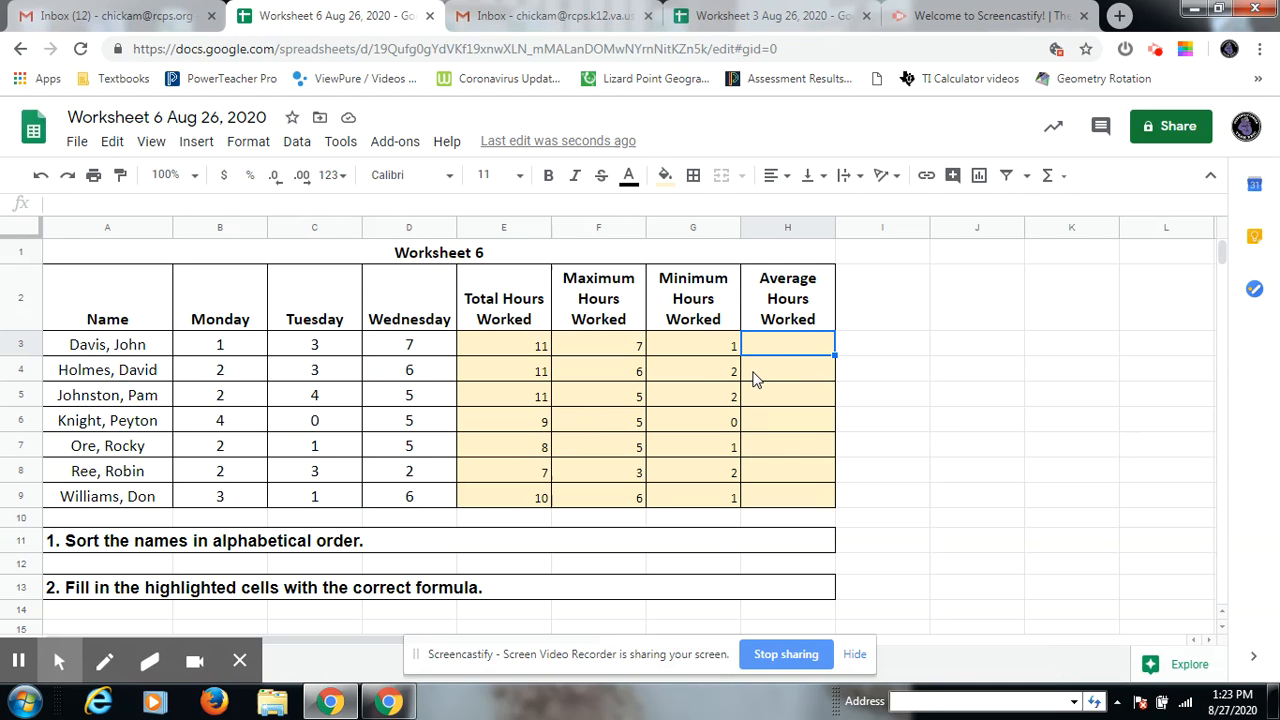
pyautogui.write('=aver')
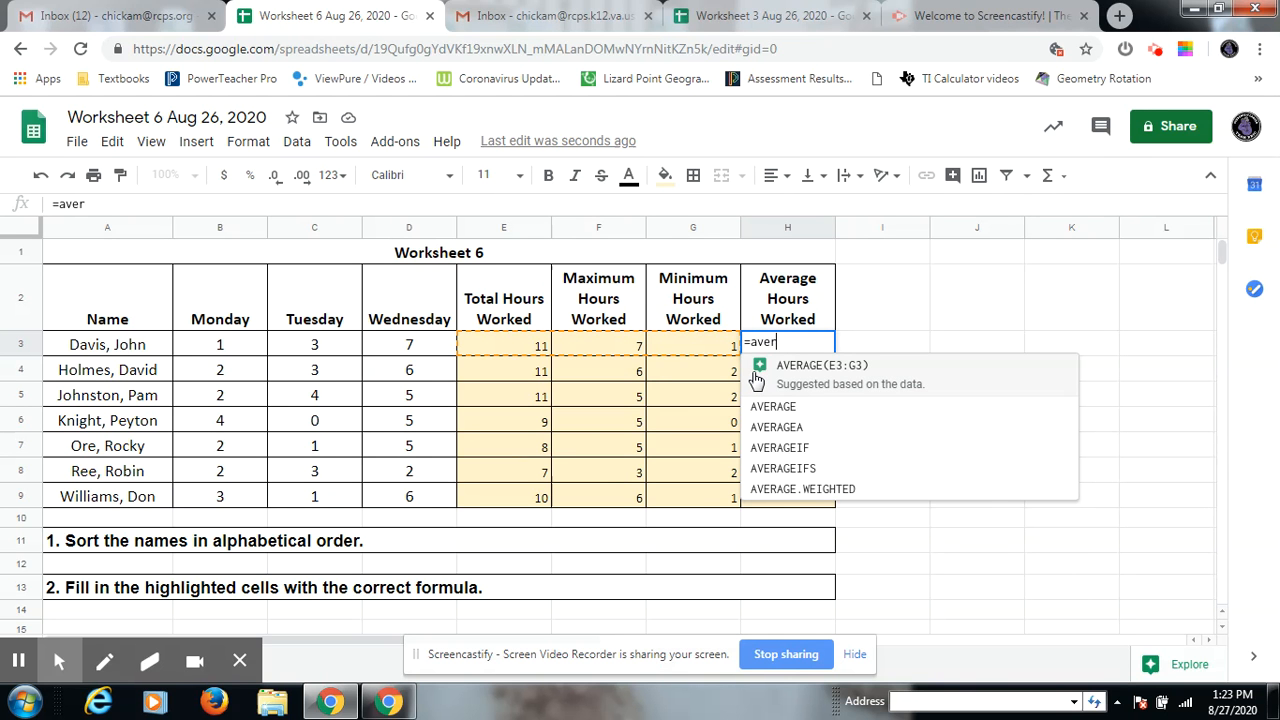
pyautogui.click(800, 373)
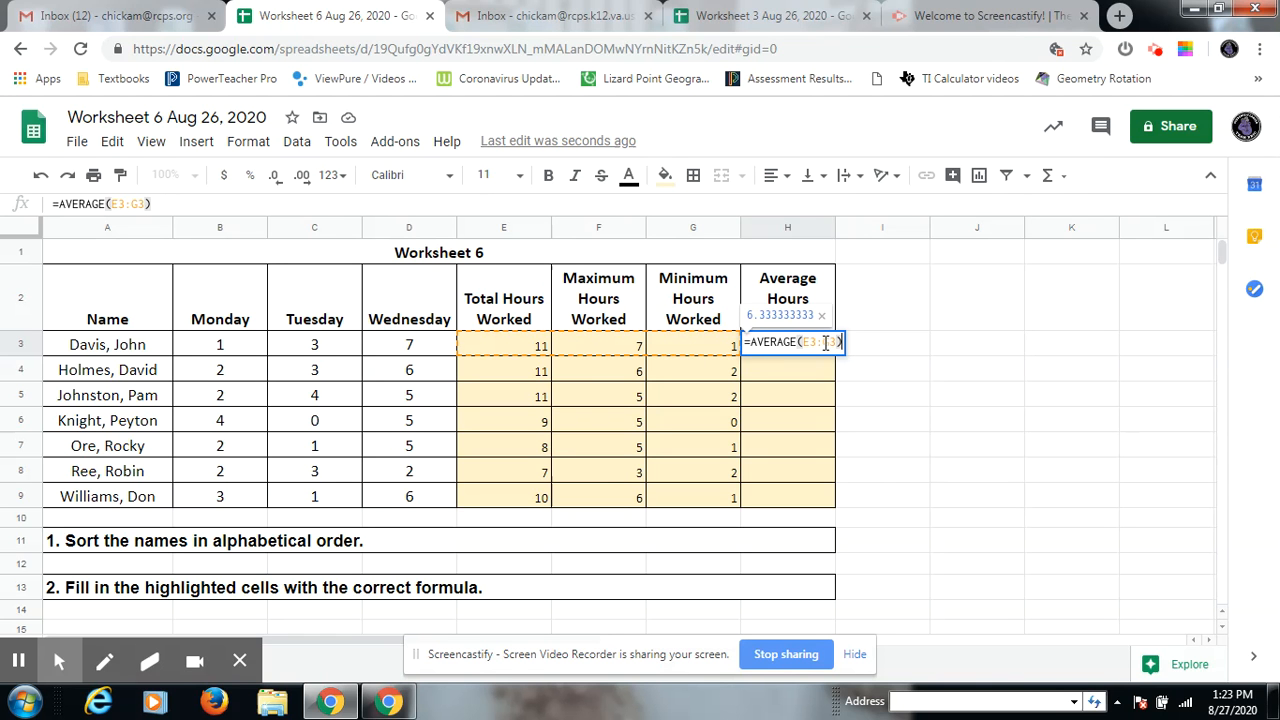
pyautogui.press('BackSpace')
pyautogui.press('BackSpace')
pyautogui.press('BackSpace')
pyautogui.press('BackSpace')
pyautogui.press('BackSpace')
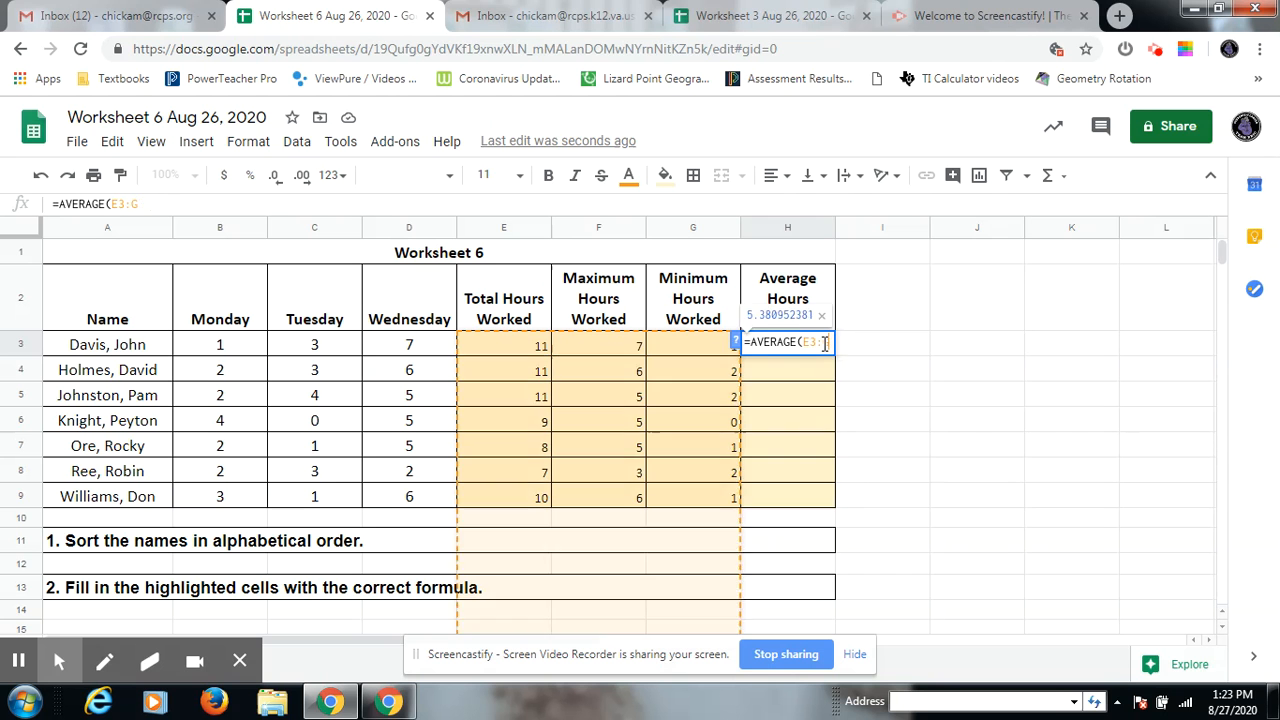
pyautogui.press('BackSpace')
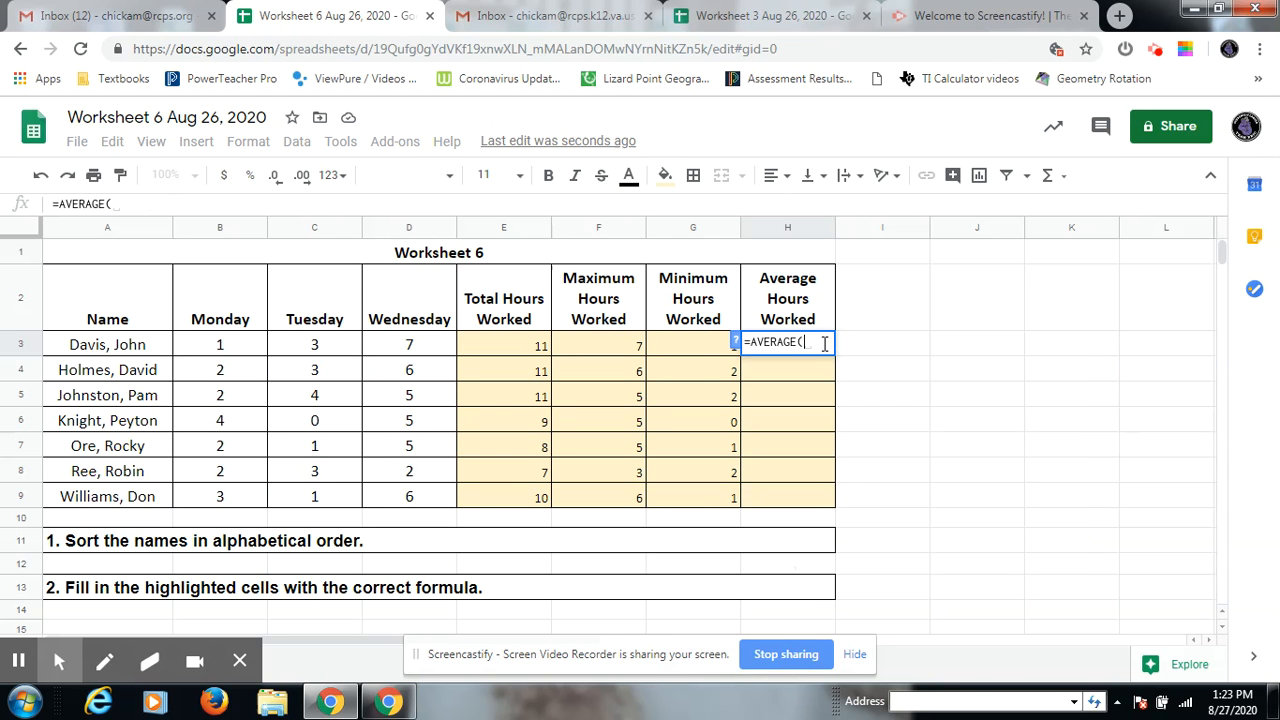
pyautogui.click(221, 344)
pyautogui.write(':')
pyautogui.click(391, 348)
pyautogui.click(787, 347)
pyautogui.press('Delete')
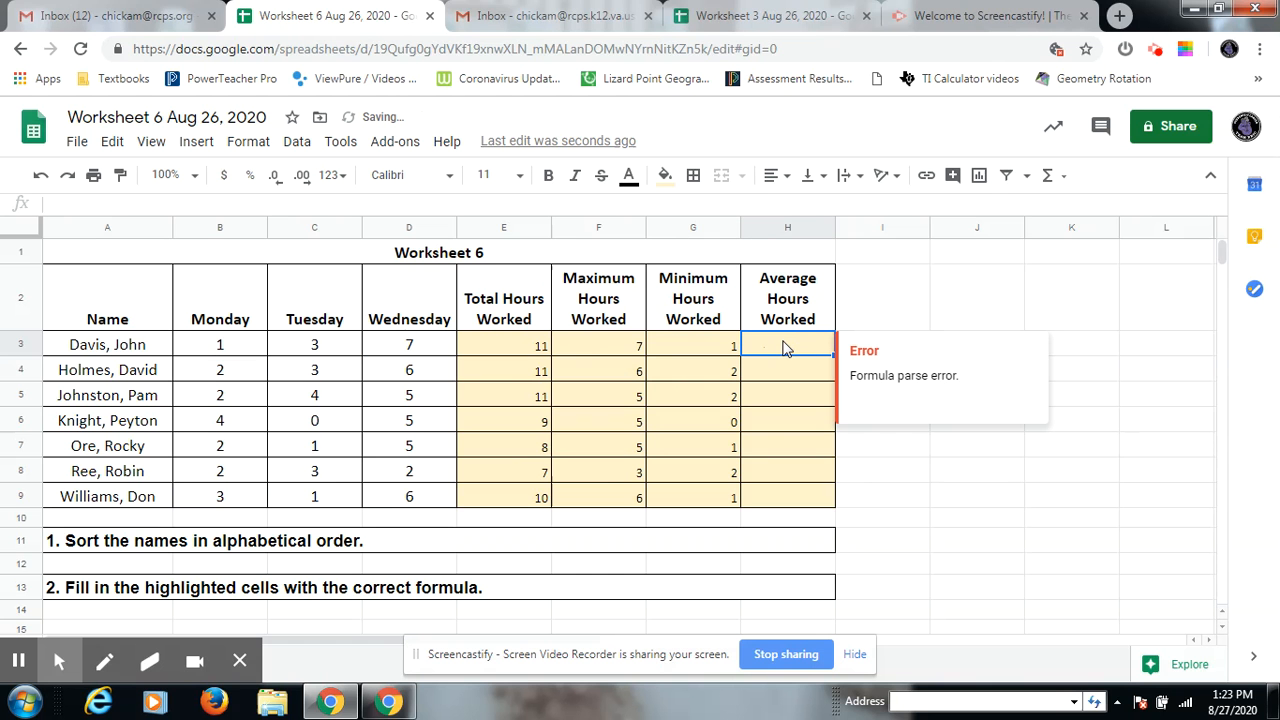
# Enter the formula =AVERAGE(B3:D3) in H3 for the first employee's average hours worked.
pyautogui.write('=VWE')
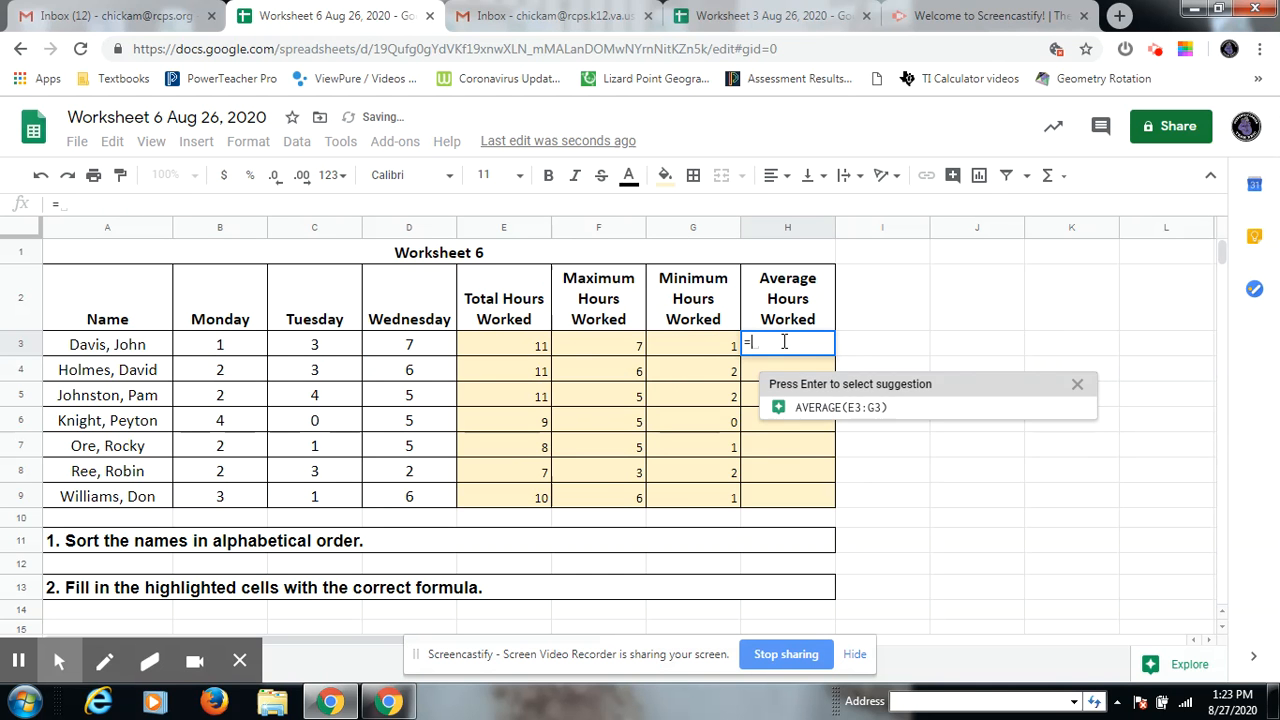
pyautogui.press('BackSpace')
pyautogui.press('BackSpace')
pyautogui.press('BackSpace')
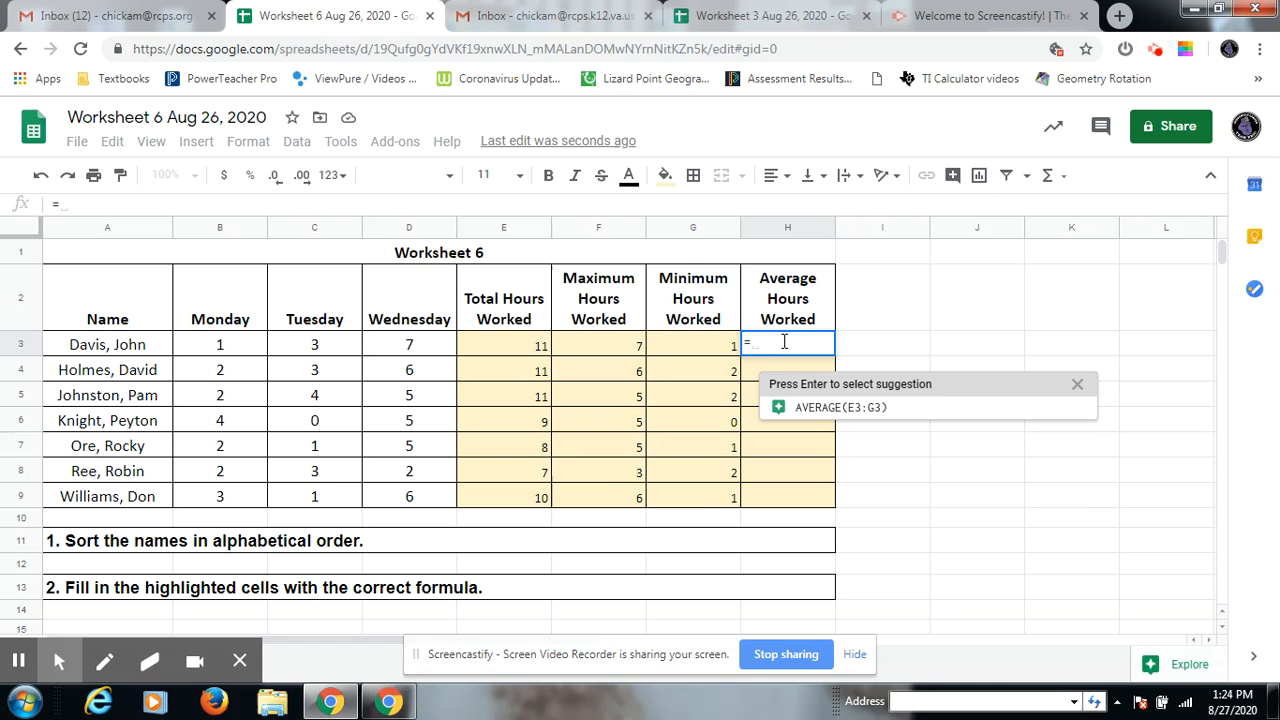
pyautogui.write('AVERAGE')
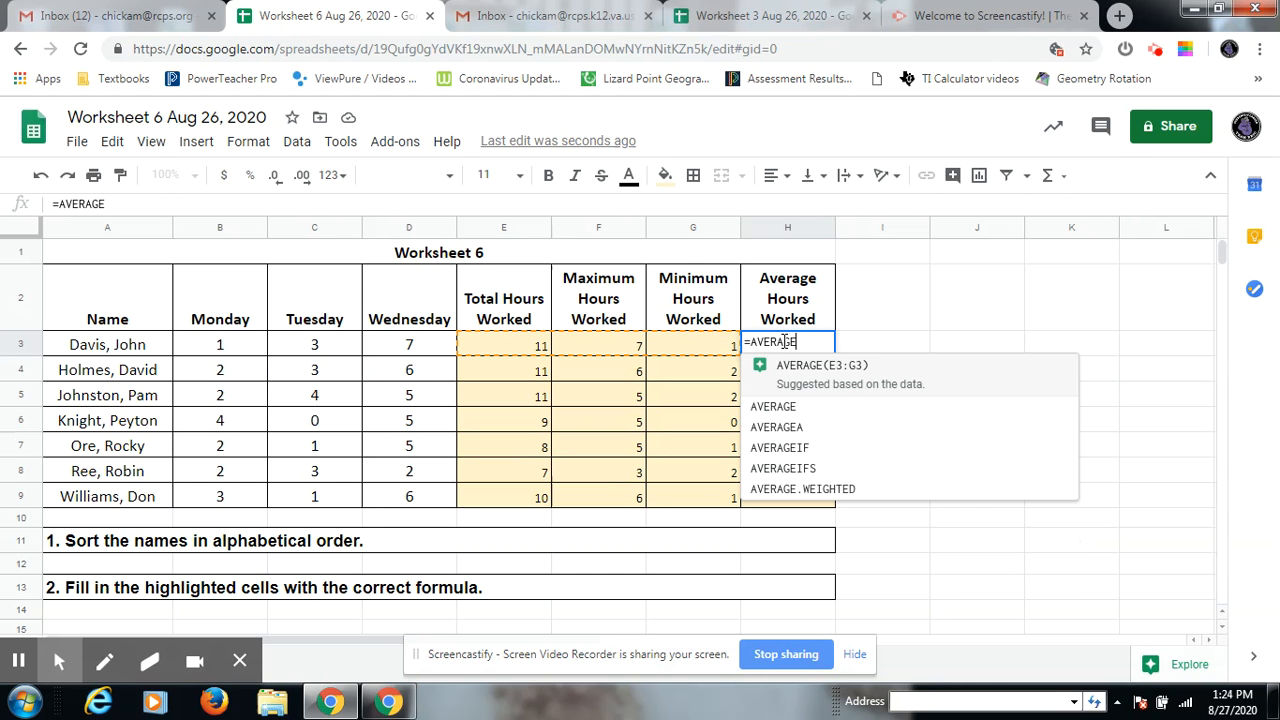
pyautogui.write('(')
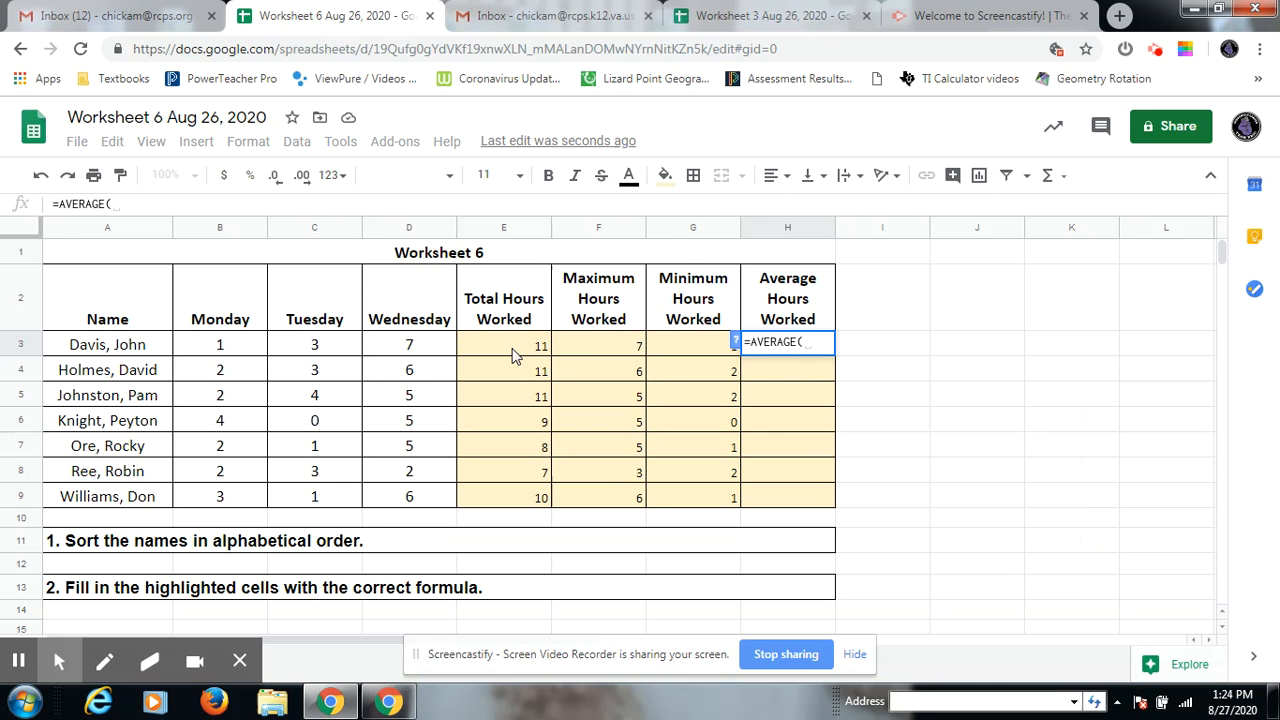
pyautogui.moveTo(234, 340); pyautogui.dragTo(395, 344)
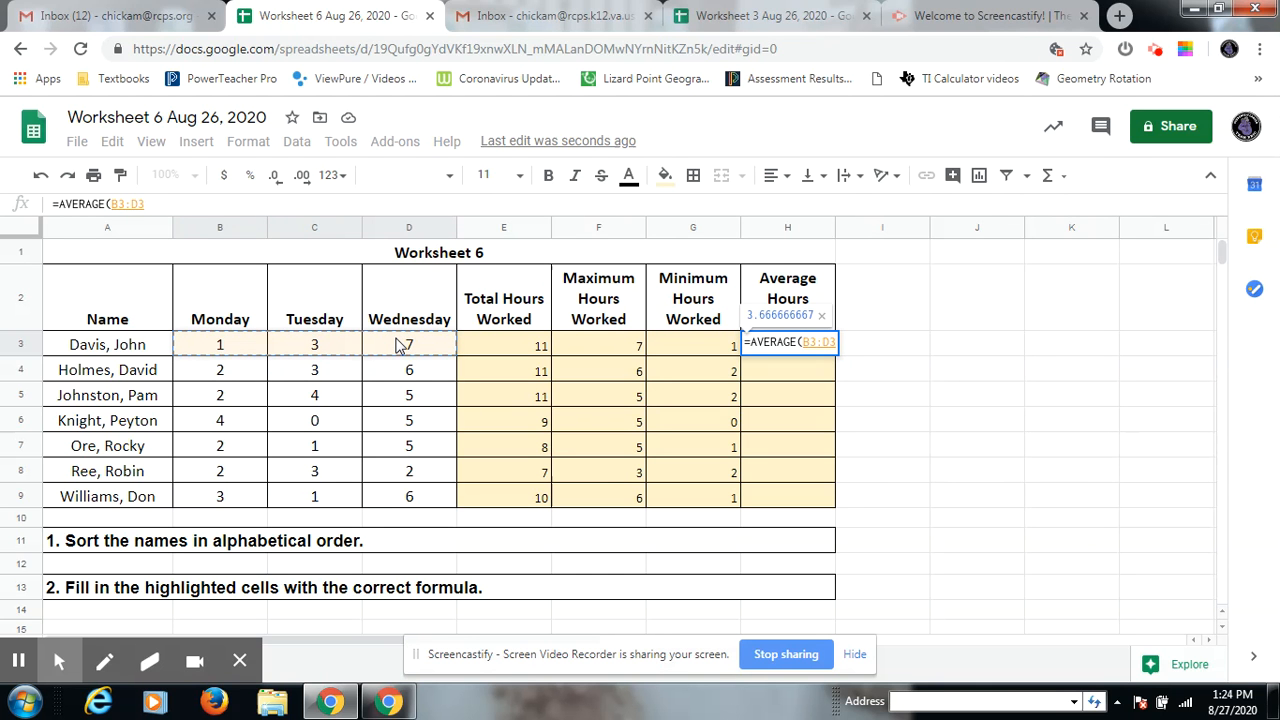
pyautogui.press('Return')
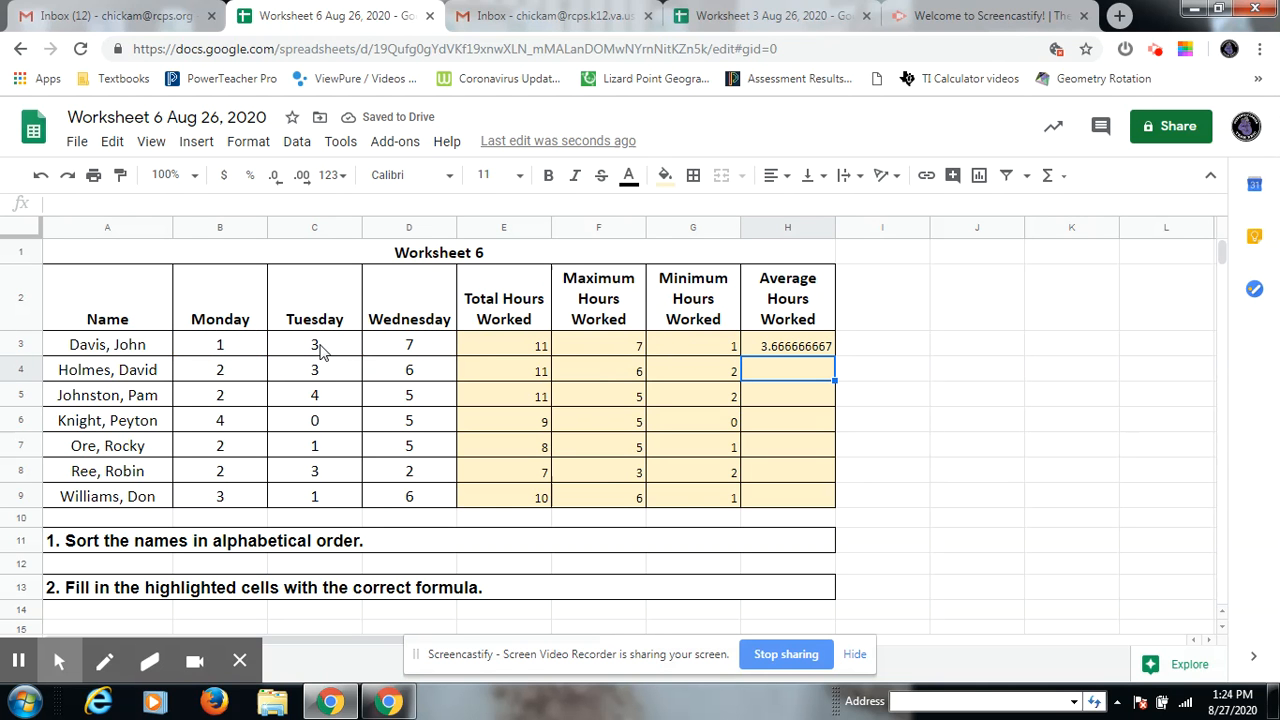
# Fill the average hours formula from H3 down through H9 and check the worksheet's instructions below the table.
pyautogui.click(787, 350)
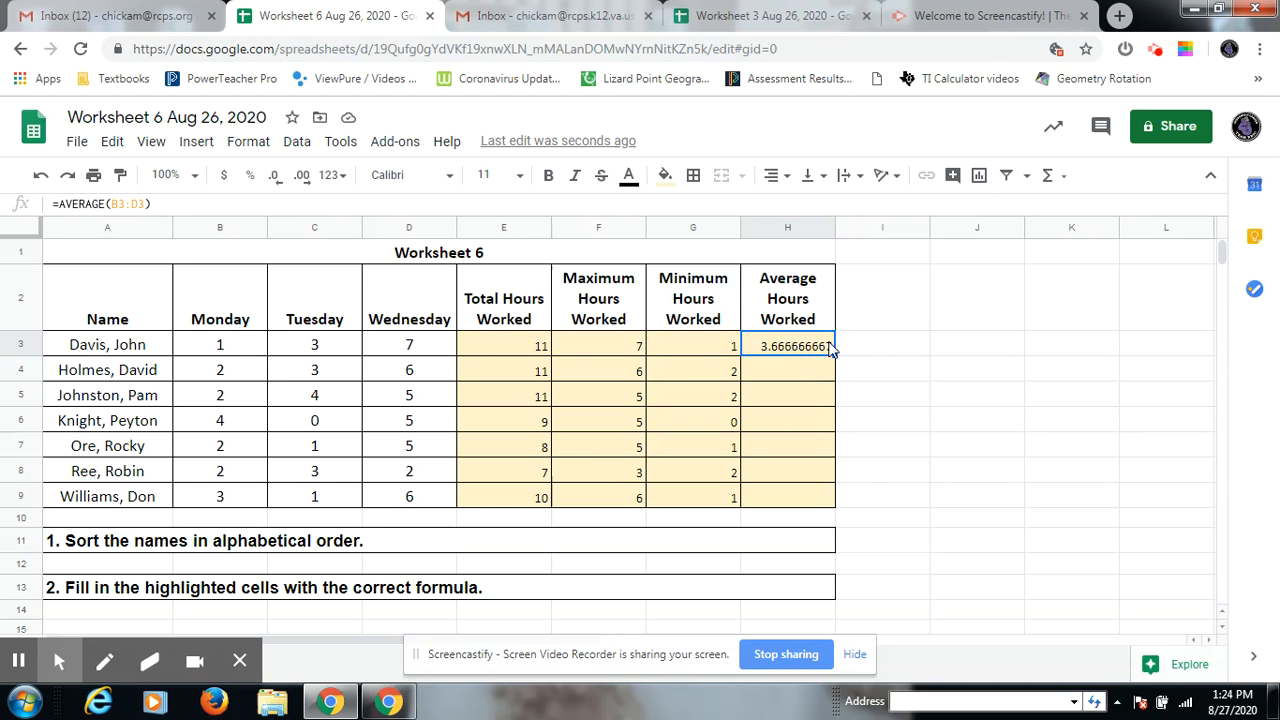
pyautogui.moveTo(835, 352); pyautogui.dragTo(834, 499)
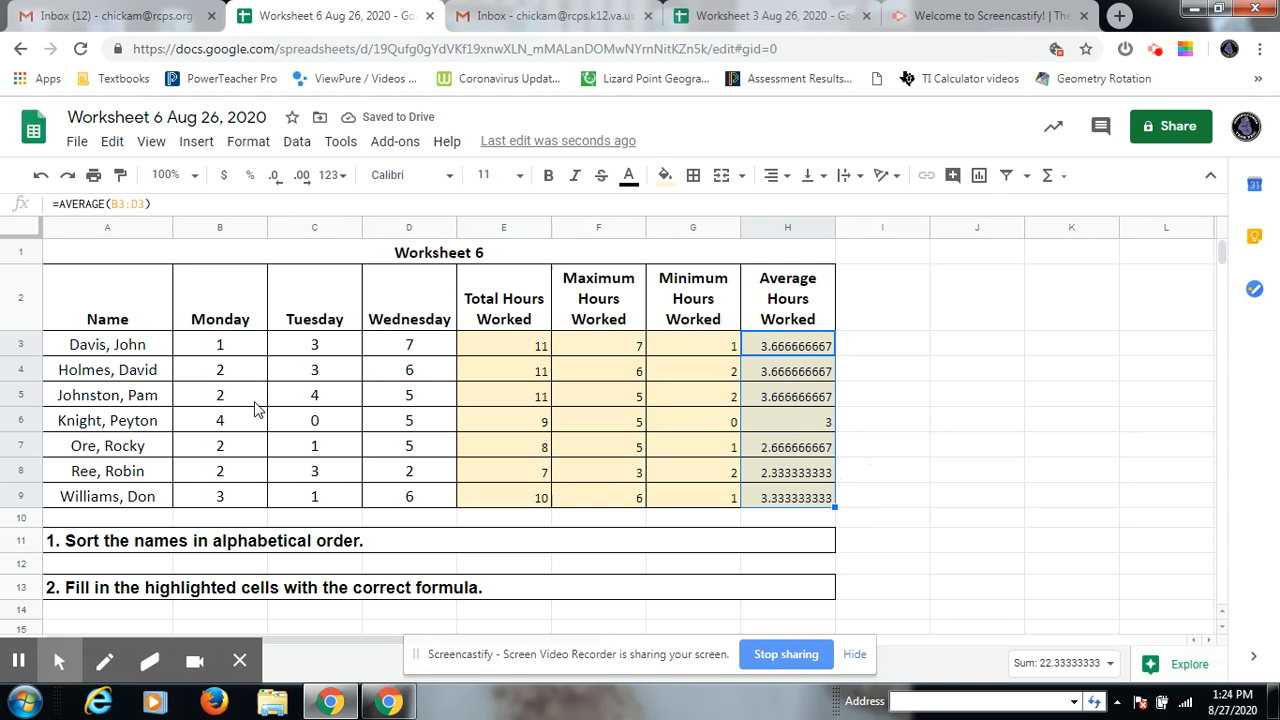
pyautogui.scroll(-1, 240, 545)
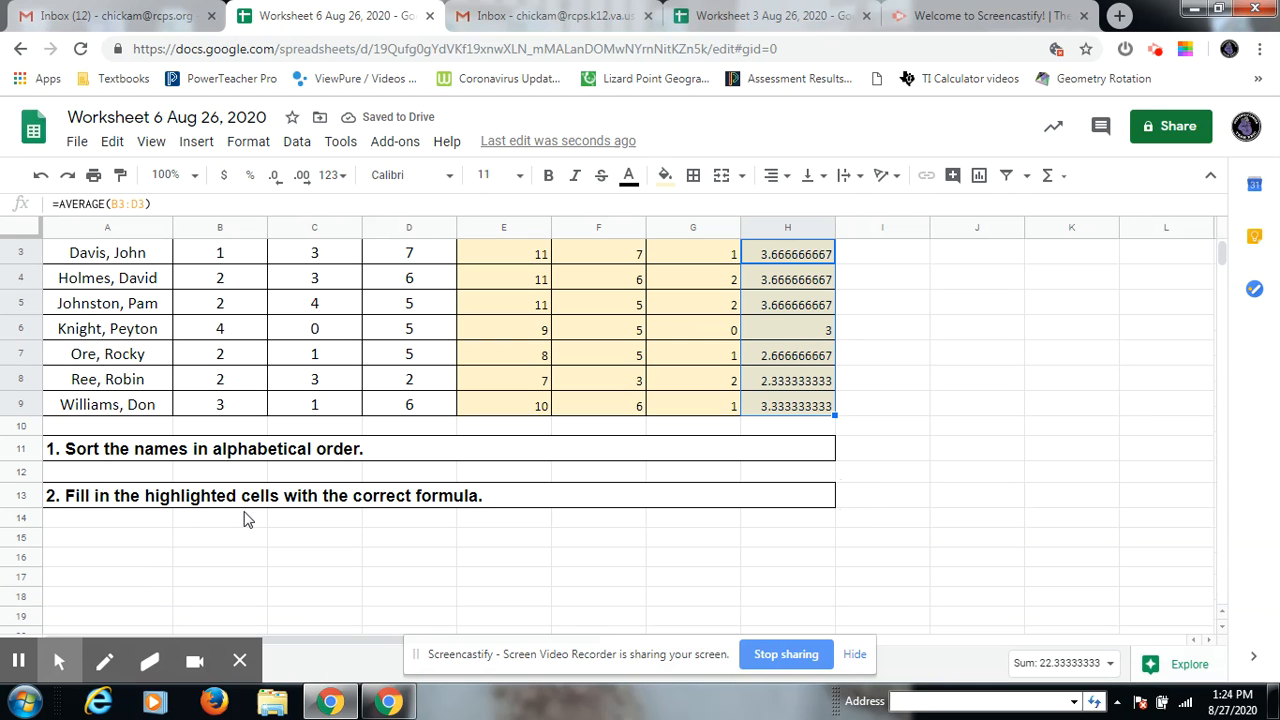